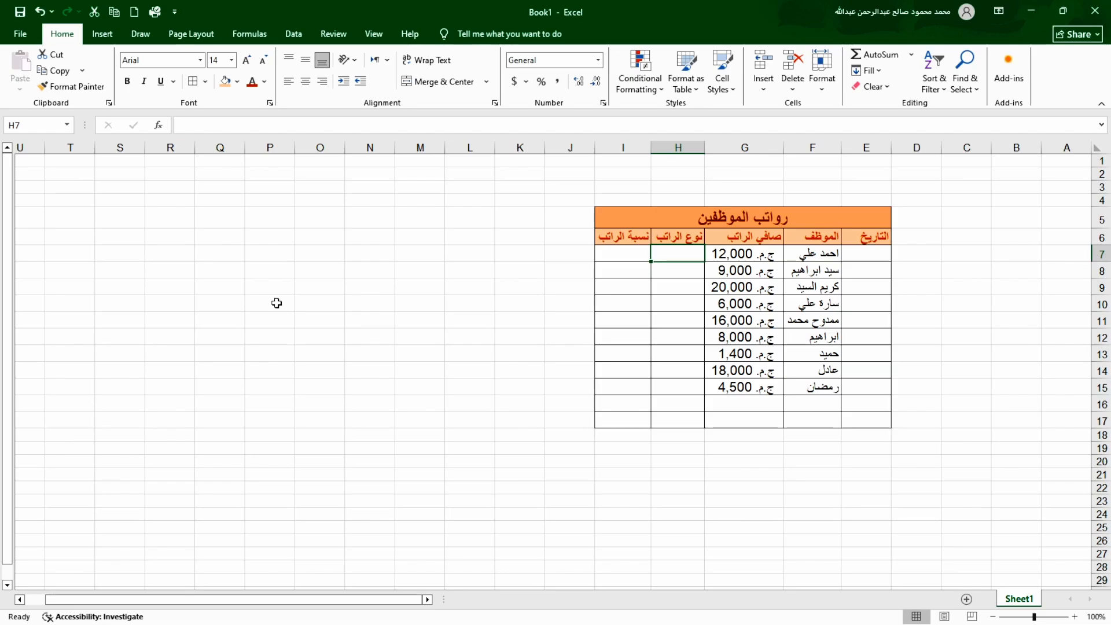
Enter the date 2/1 in E7 and fill the date series down to E15.
{"action": "double_click", "coordinate": [849, 261]}
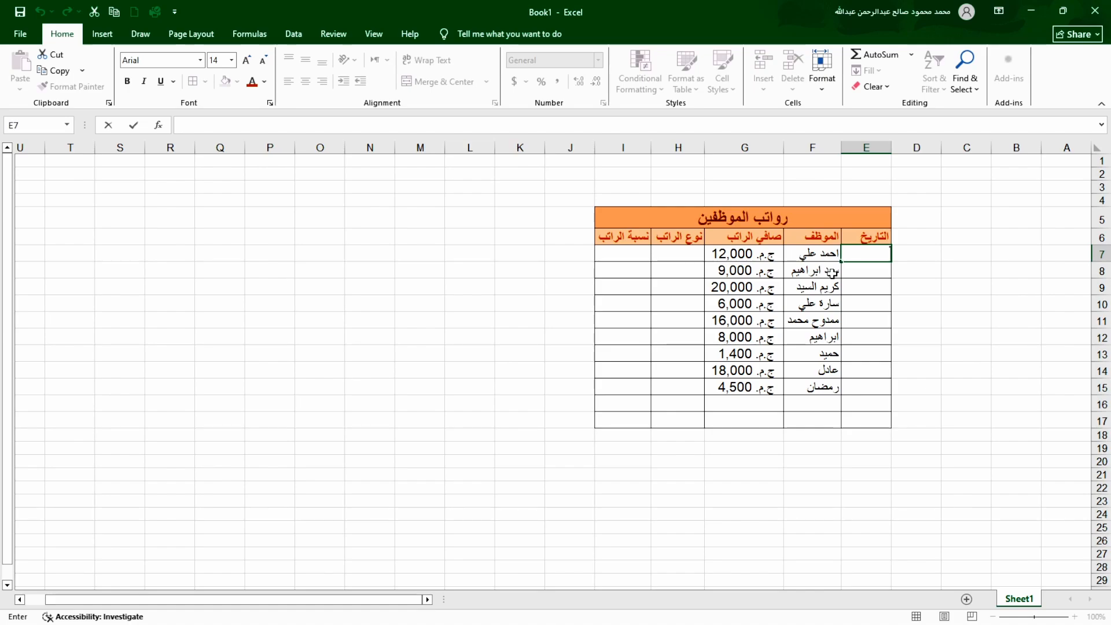
{"action": "type", "text": "2/1"}
{"action": "key", "text": "Return"}
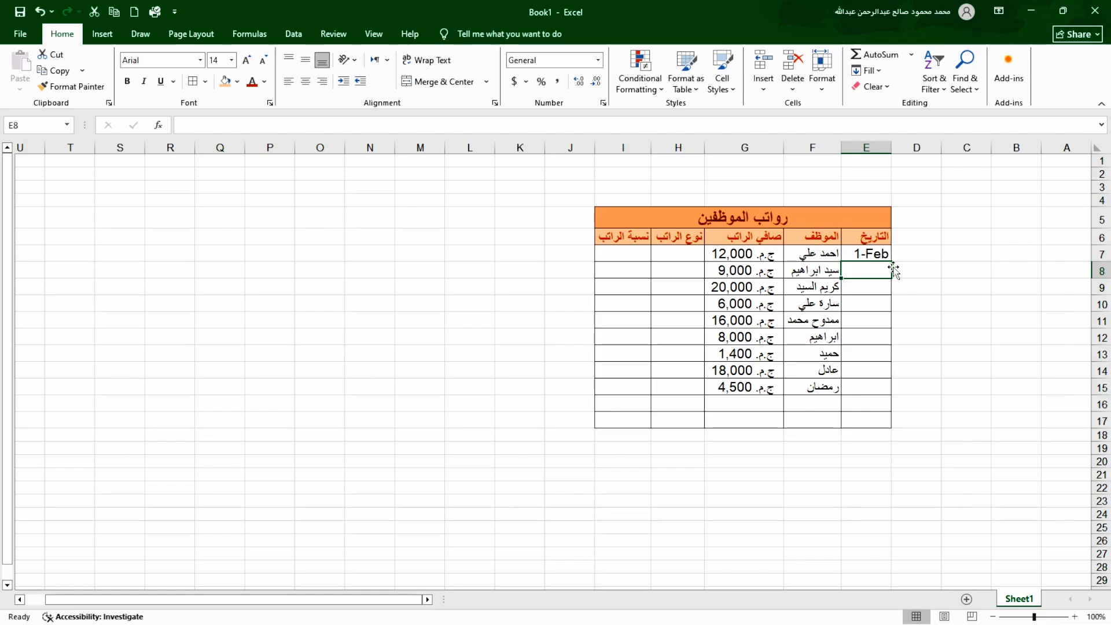
{"action": "left_click", "coordinate": [857, 255]}
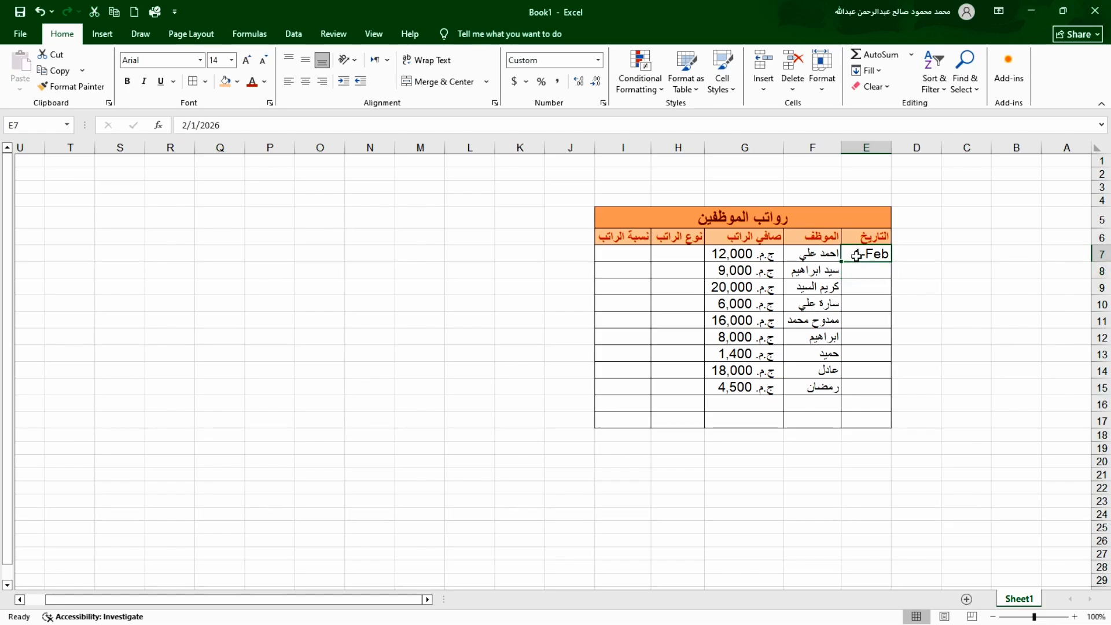
{"action": "left_click_drag", "start_coordinate": [842, 261], "coordinate": [850, 389]}
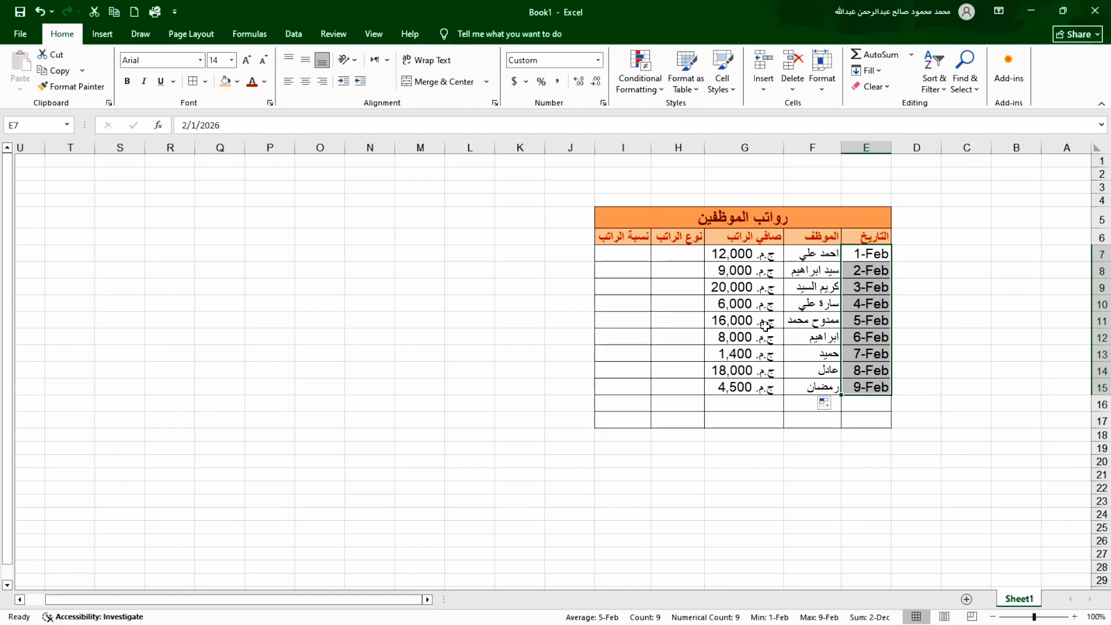
Start an IF formula in H7 with the logical test G7>15000.
{"action": "left_click", "coordinate": [676, 253]}
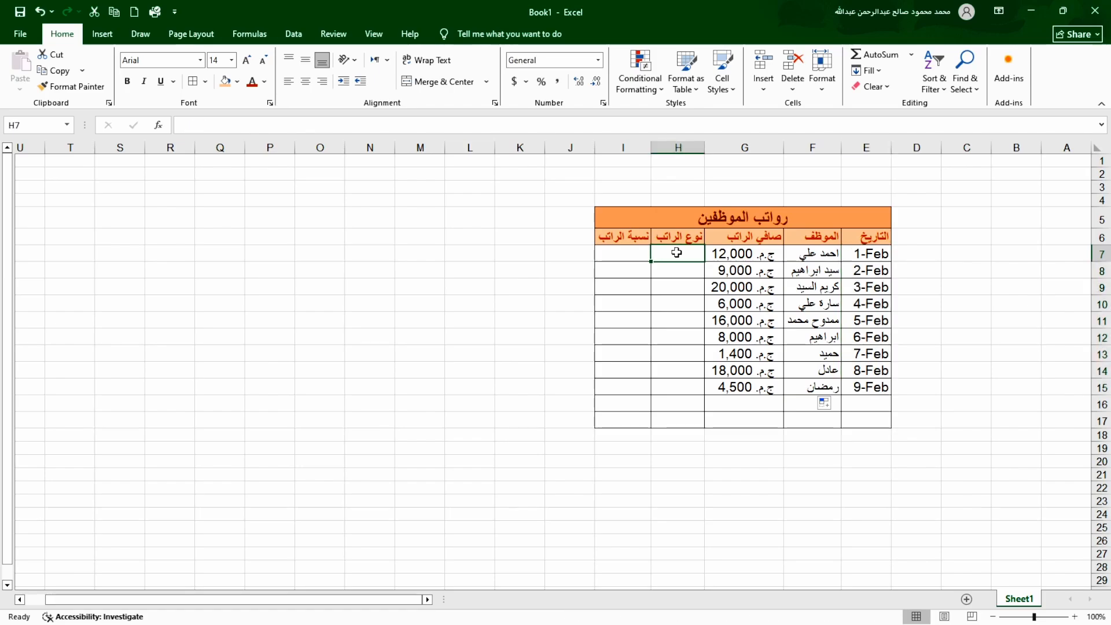
{"action": "type", "text": "="}
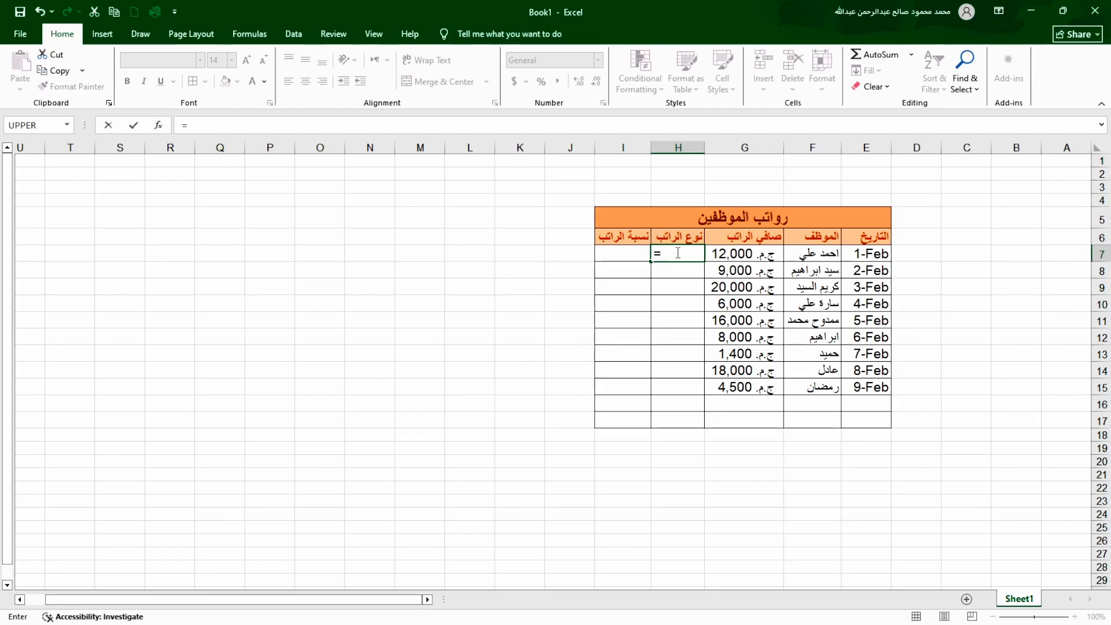
{"action": "type", "text": "if"}
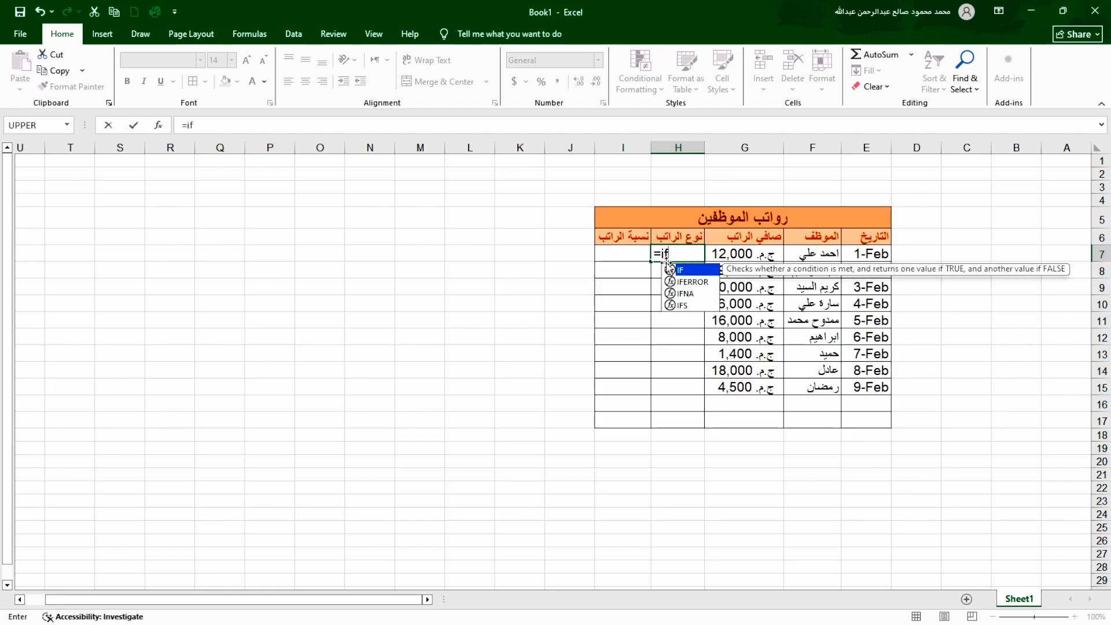
{"action": "double_click", "coordinate": [670, 269]}
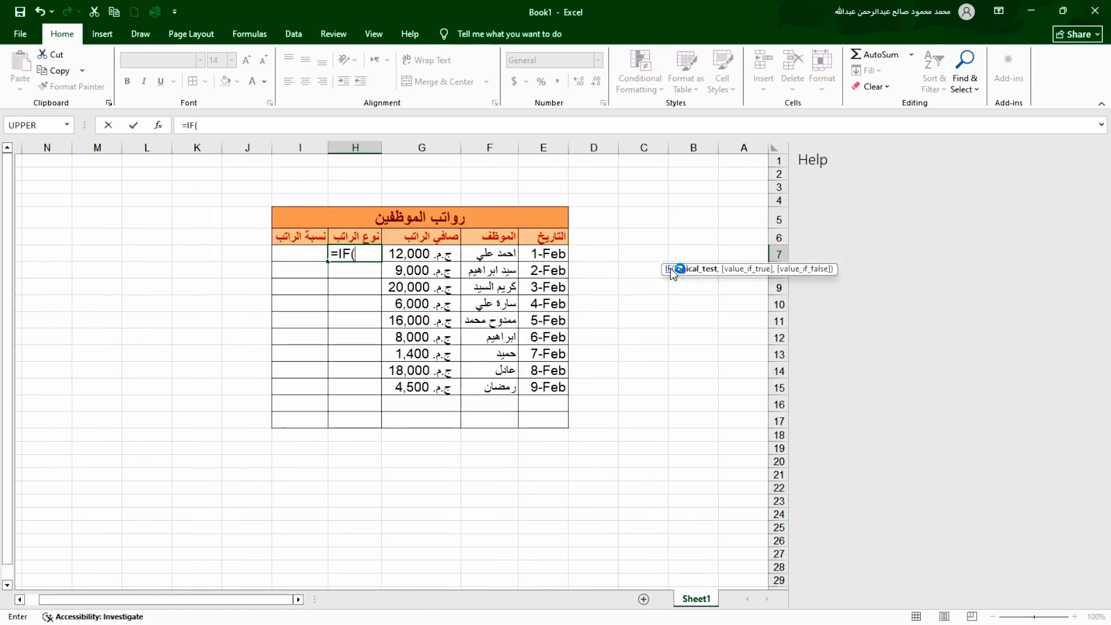
{"action": "left_click", "coordinate": [1096, 156]}
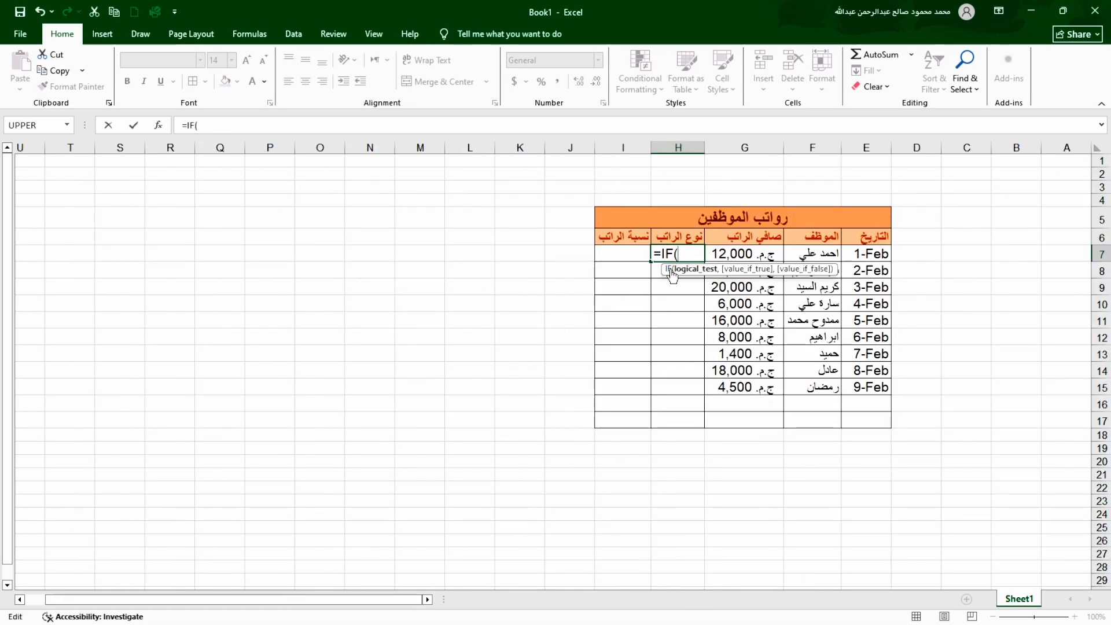
{"action": "left_click", "coordinate": [757, 257]}
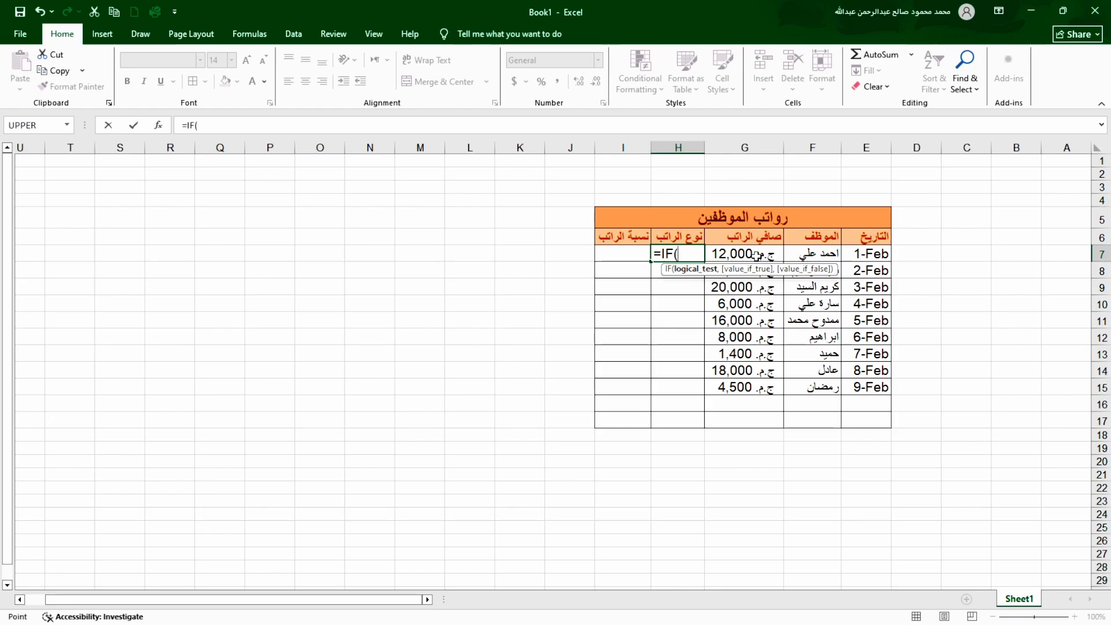
{"action": "left_click", "coordinate": [757, 256]}
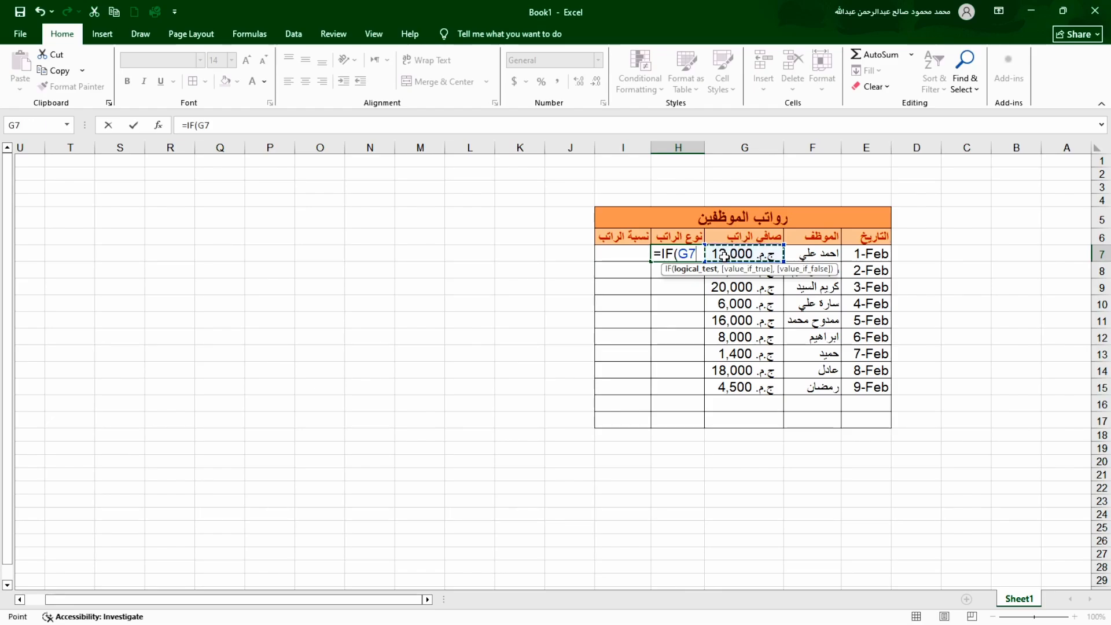
{"action": "type", "text": ">15000"}
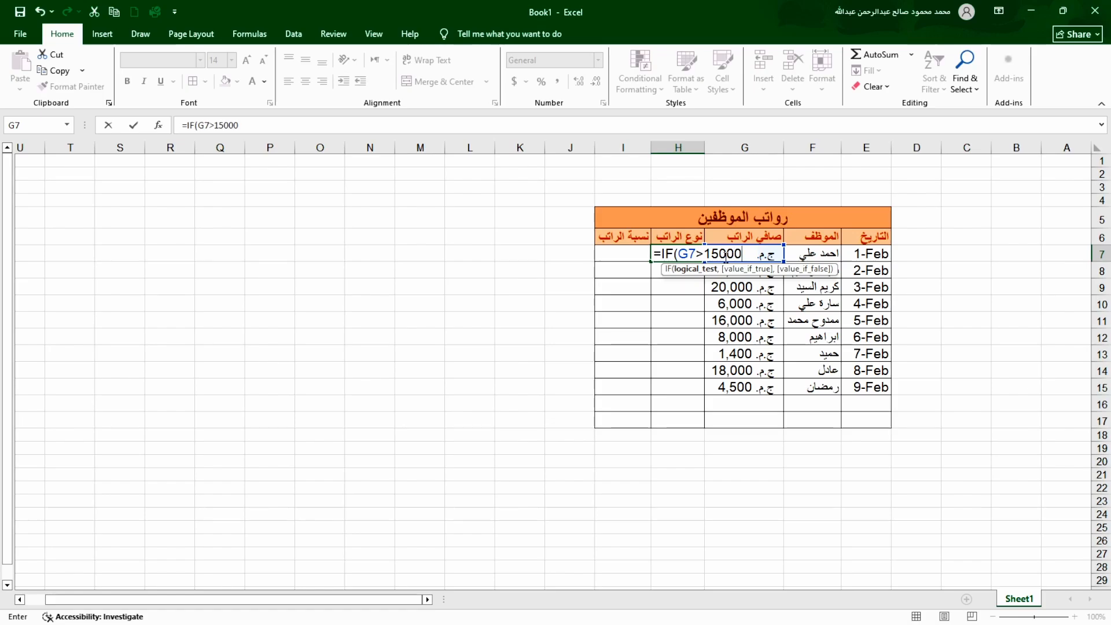
Add "راتب عالي" as the value-if-true argument of the IF formula in H7.
{"action": "type", "text": ",\""}
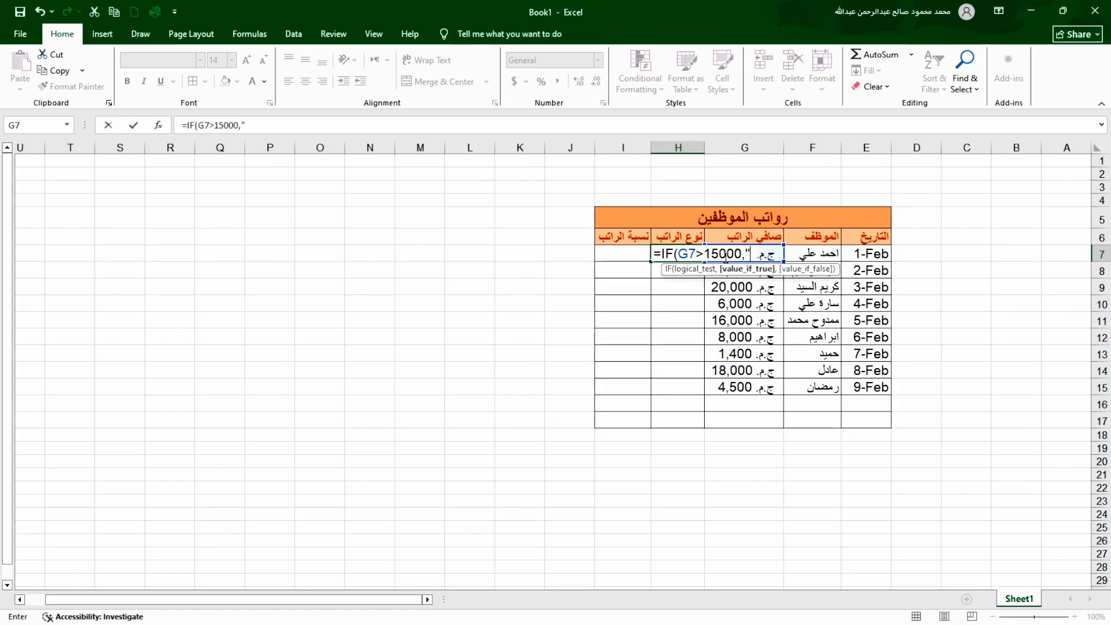
{"action": "type", "text": "hg"}
{"action": "key", "text": "BackSpace"}
{"action": "key", "text": "BackSpace"}
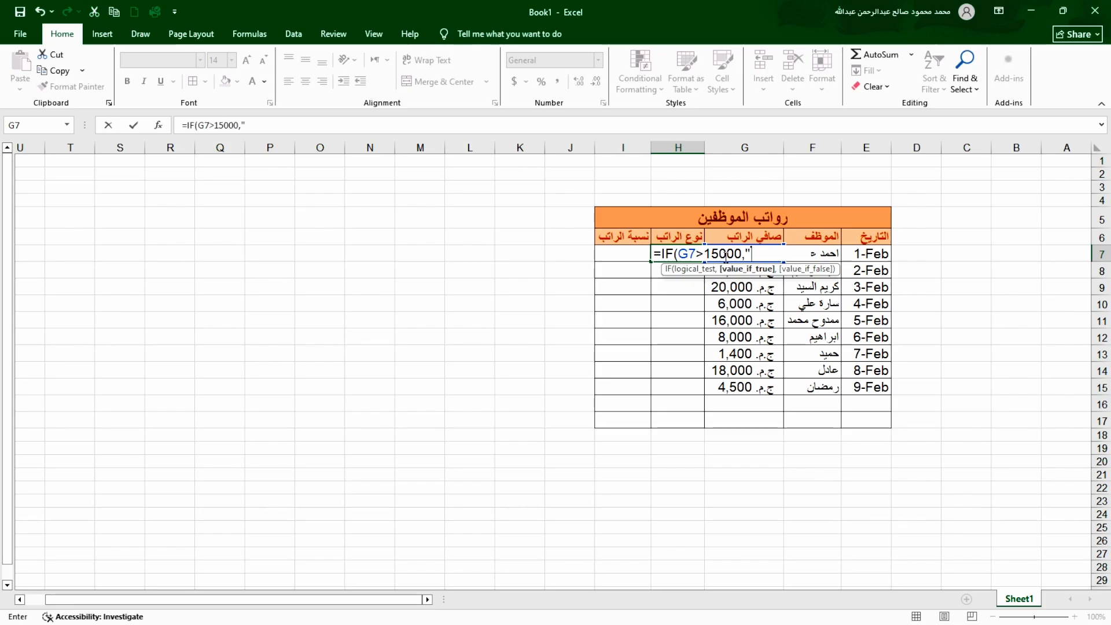
{"action": "type", "text": "راتب عالي"}
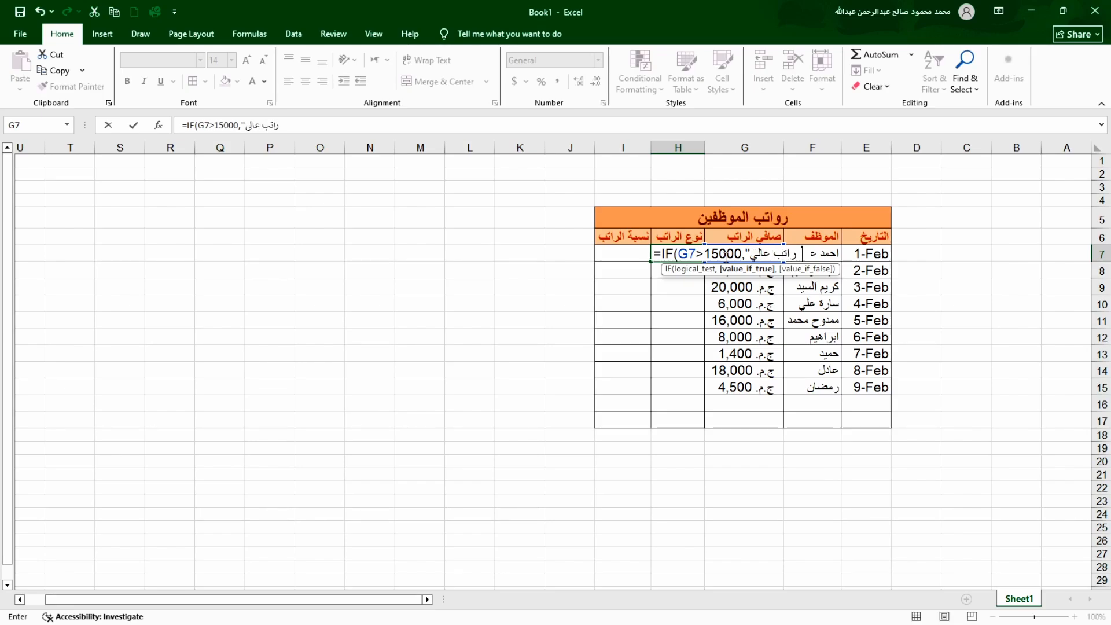
{"action": "type", "text": "\""}
{"action": "type", "text": ","}
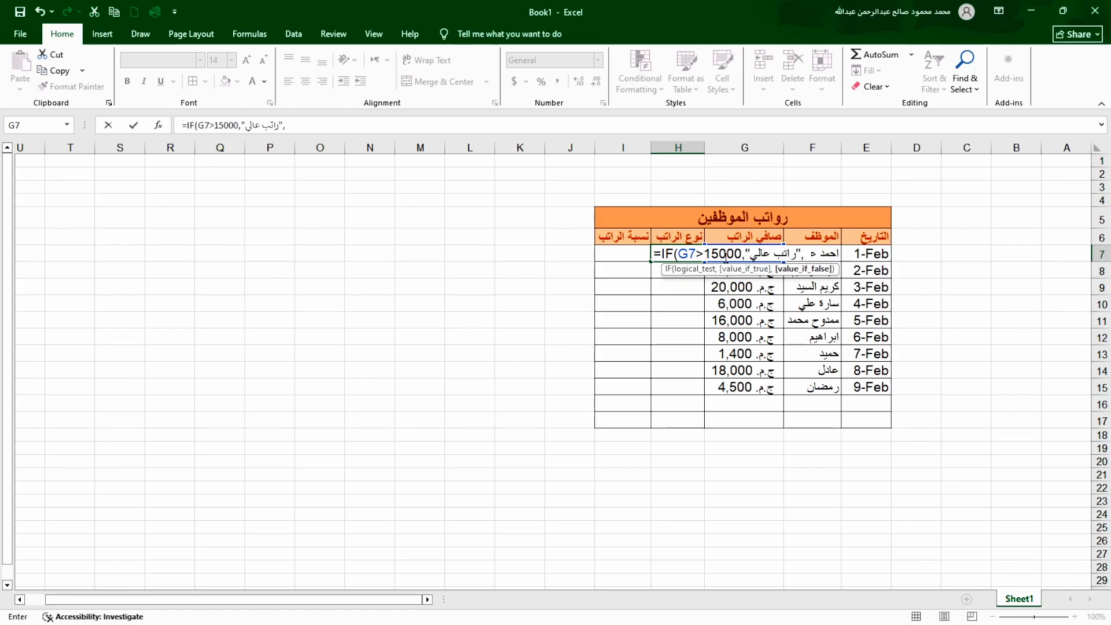
Add "راتب منخفض" as the value-if-false argument and commit the formula in H7.
{"action": "type", "text": "ط"}
{"action": "key", "text": "BackSpace"}
{"action": "type", "text": "\"راتب"}
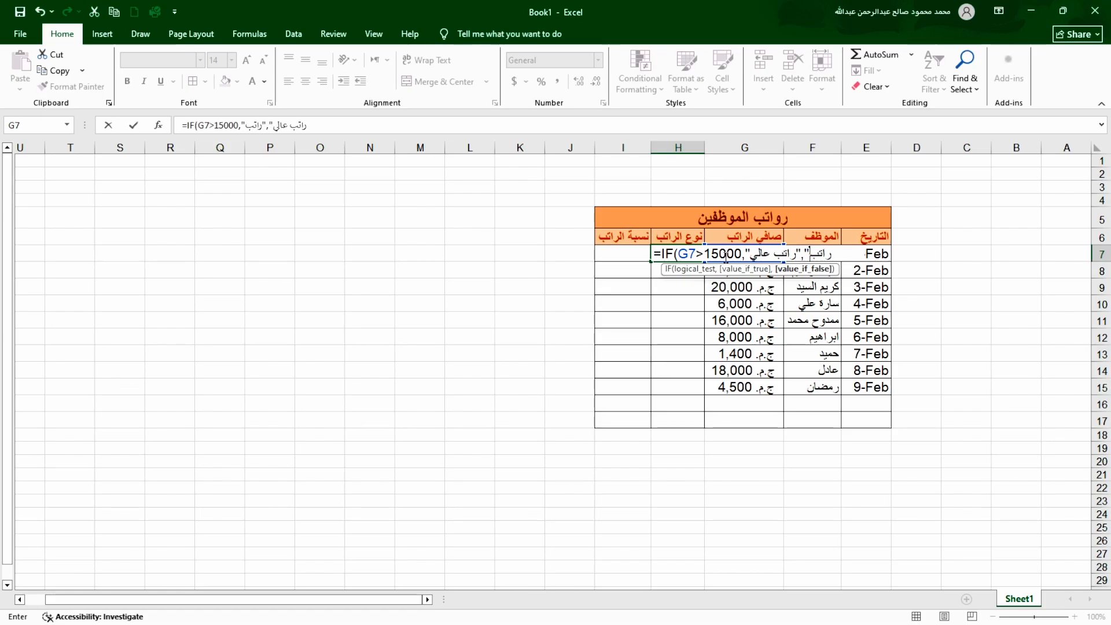
{"action": "type", "text": " منخفض"}
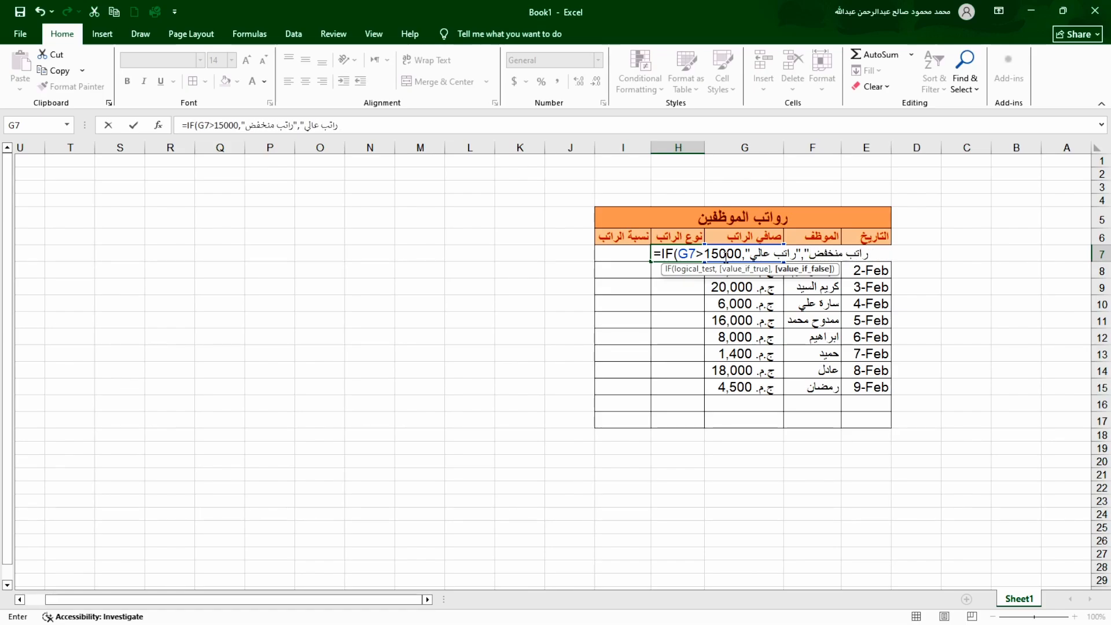
{"action": "type", "text": "\")"}
{"action": "key", "text": "BackSpace"}
{"action": "key", "text": "Return"}
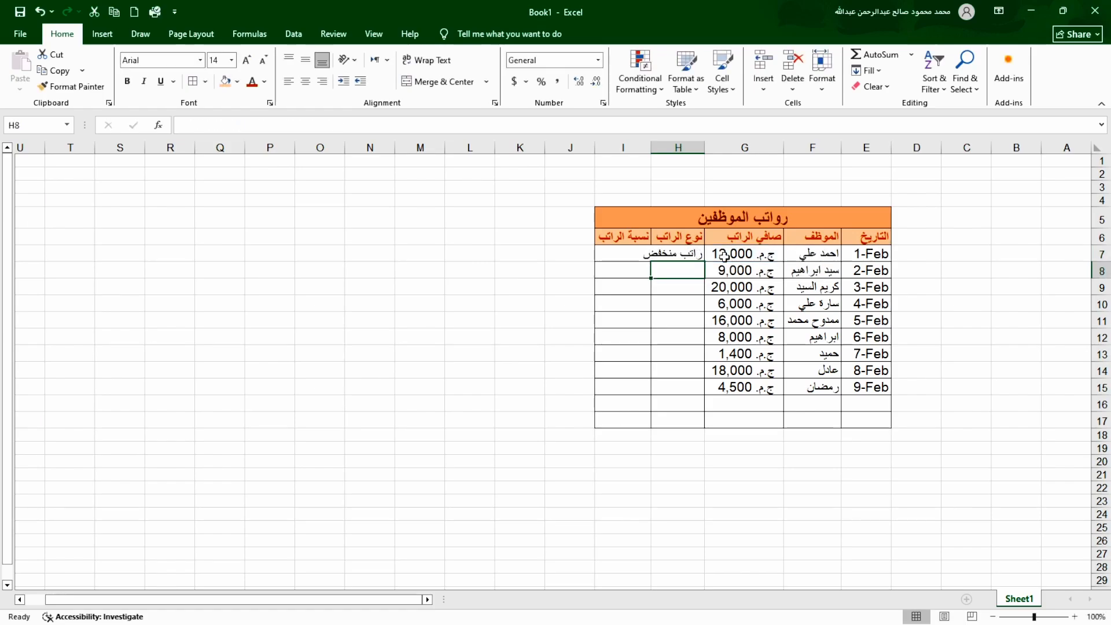
Autofit the width of column H to its contents.
{"action": "double_click", "coordinate": [670, 256]}
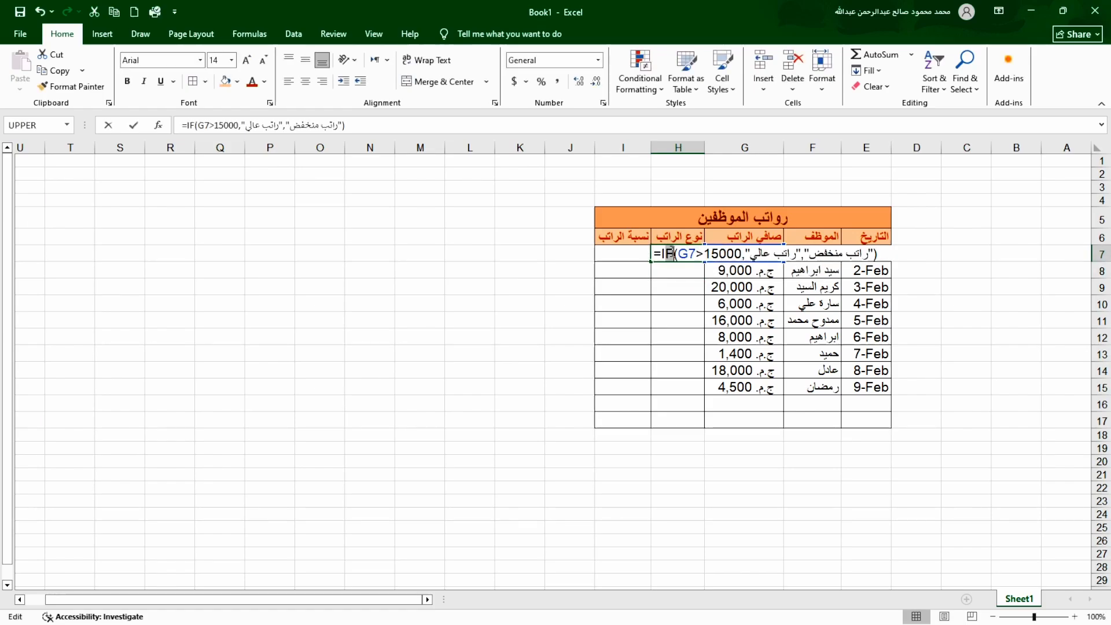
{"action": "left_click", "coordinate": [672, 293]}
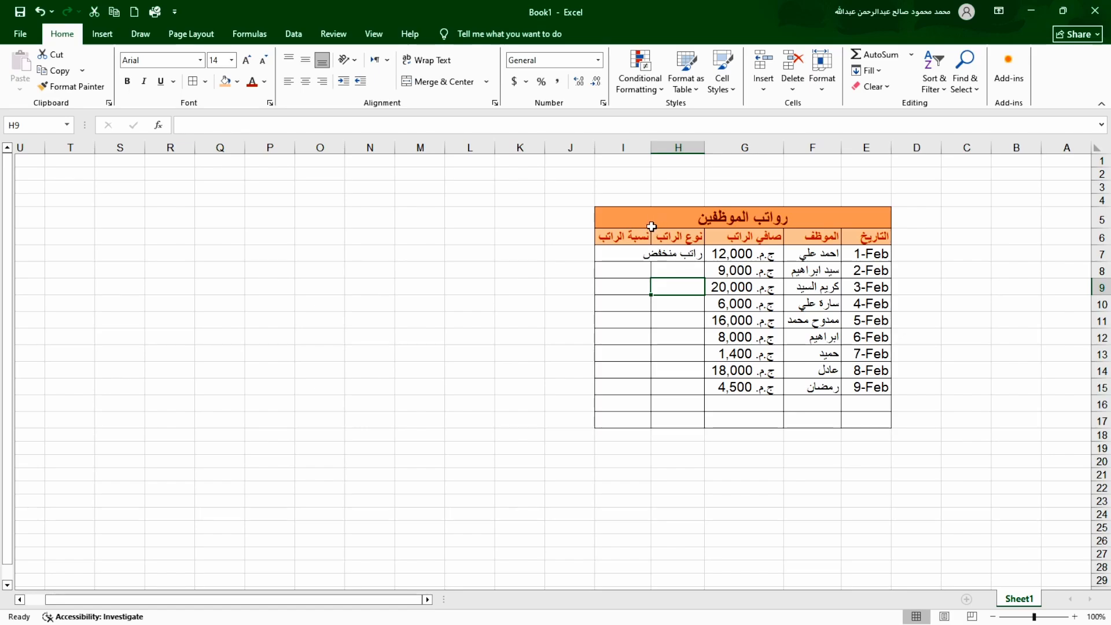
{"action": "left_click", "coordinate": [656, 147]}
{"action": "double_click", "coordinate": [651, 147]}
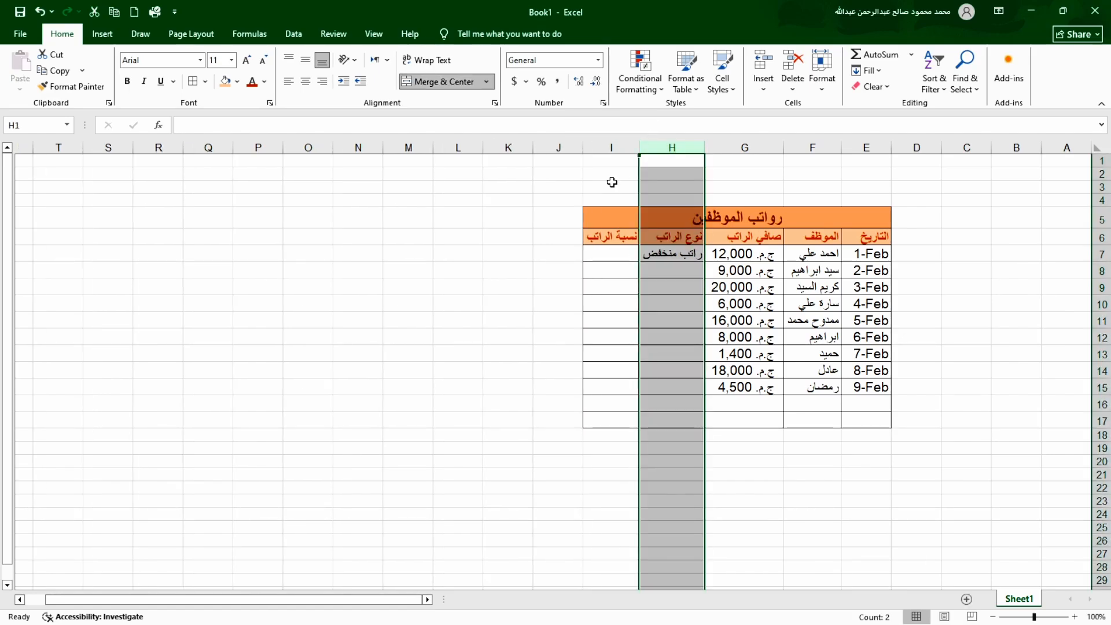
{"action": "left_click", "coordinate": [504, 222]}
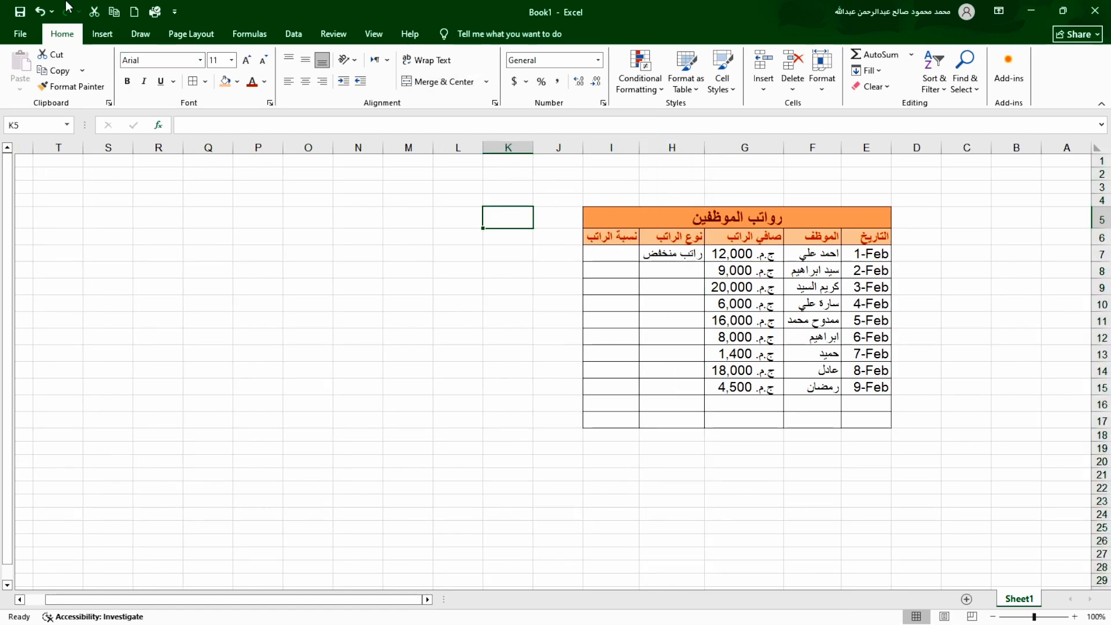
Fill the H7 formula down to H15, and undo that fill.
{"action": "left_click", "coordinate": [661, 253]}
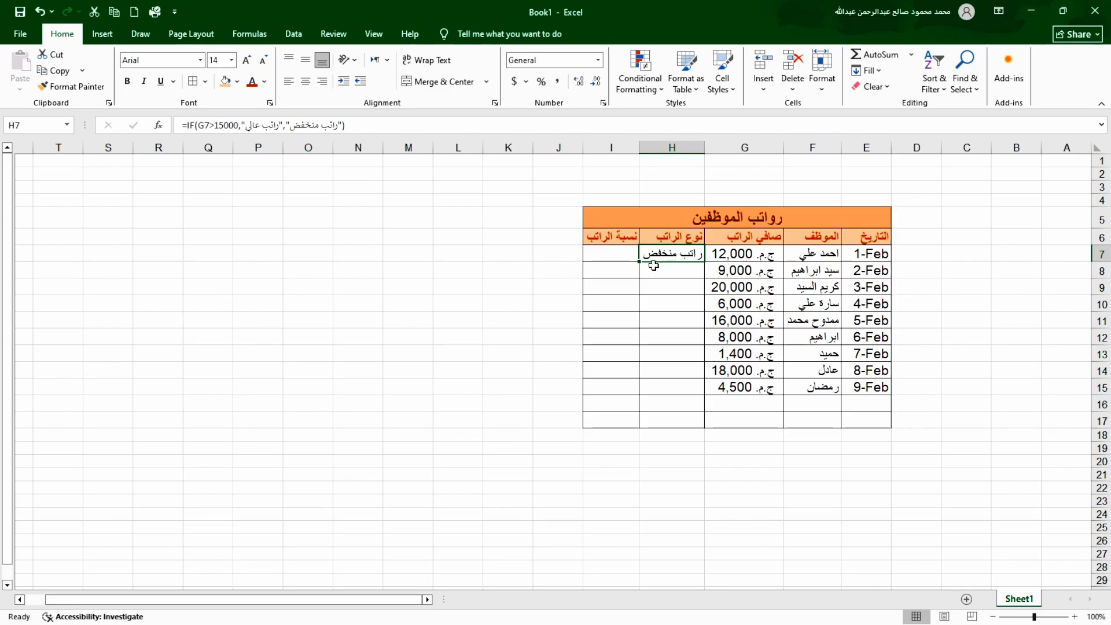
{"action": "left_click_drag", "start_coordinate": [638, 262], "coordinate": [648, 402]}
{"action": "left_click", "coordinate": [648, 402]}
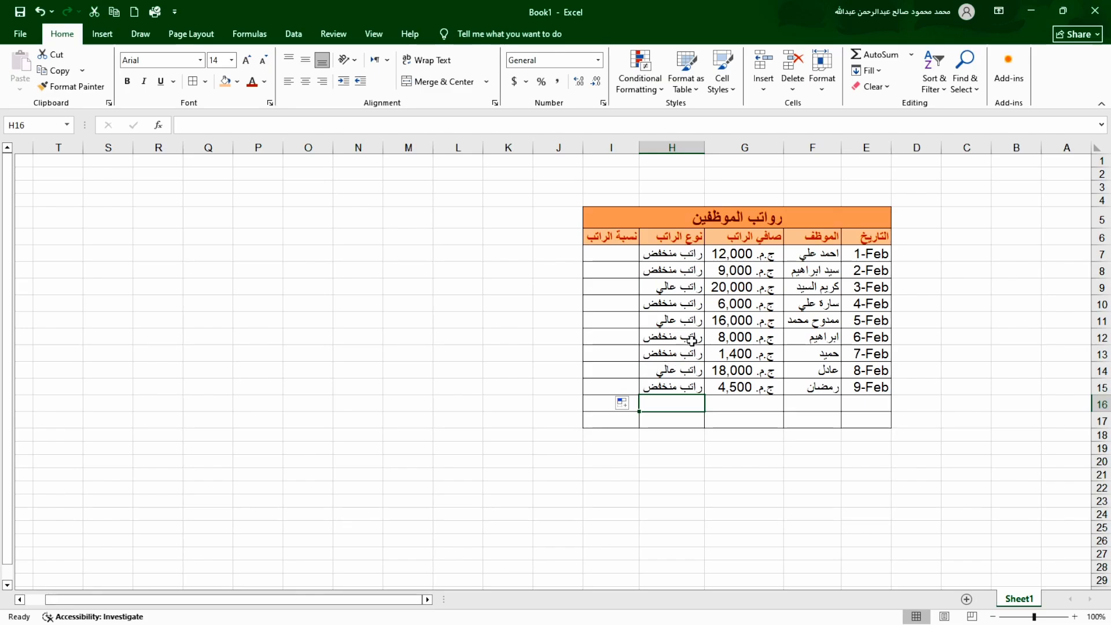
{"action": "key", "text": "ctrl+z"}
Reopen the formula in H7 and delete its "راتب منخفض" value-if-false argument and closing parenthesis.
{"action": "double_click", "coordinate": [683, 253]}
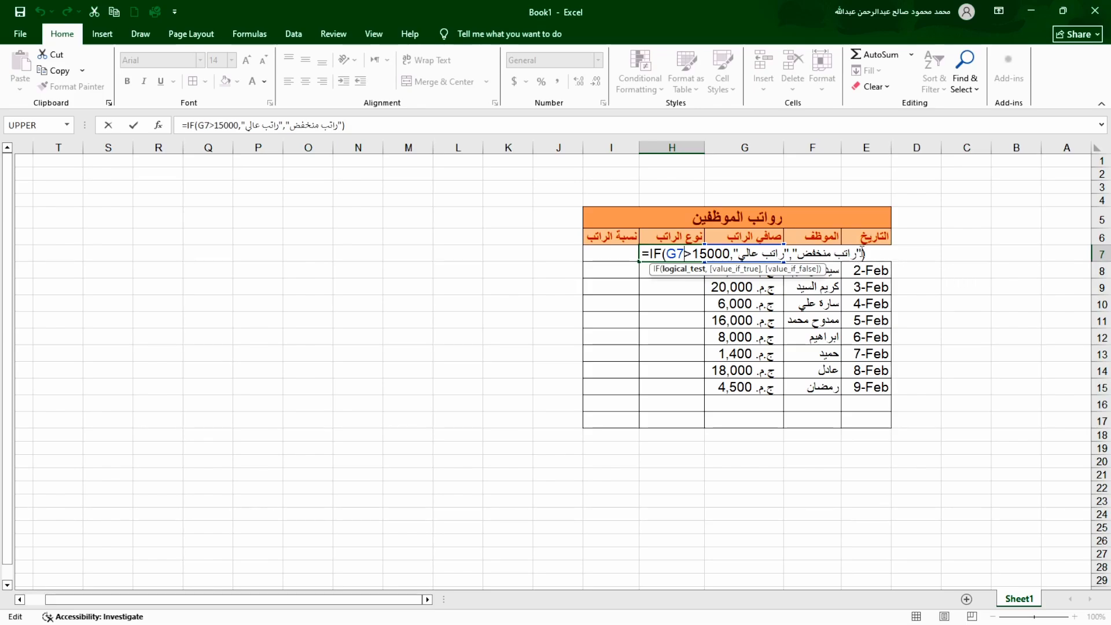
{"action": "left_click_drag", "start_coordinate": [862, 253], "coordinate": [859, 270]}
{"action": "key", "text": "BackSpace"}
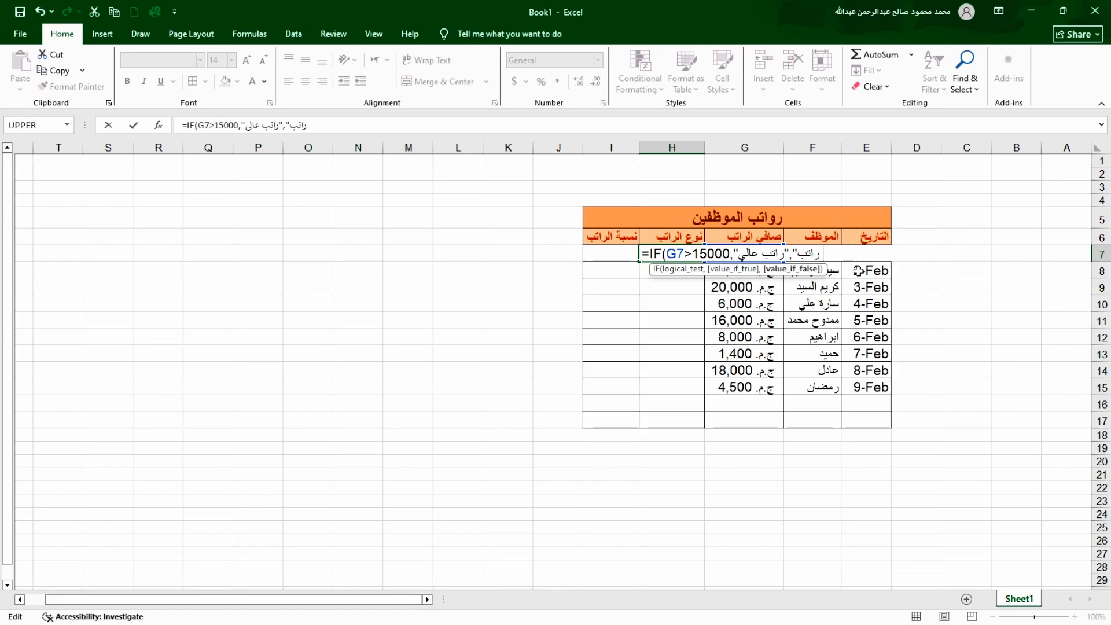
{"action": "key", "text": "BackSpace"}
{"action": "key", "text": "BackSpace"}
{"action": "key", "text": "BackSpace"}
{"action": "key", "text": "BackSpace"}
{"action": "key", "text": "BackSpace"}
Nest a second IF as the value-if-false argument in H7, with the logical test g7>1000.
{"action": "type", "text": "if"}
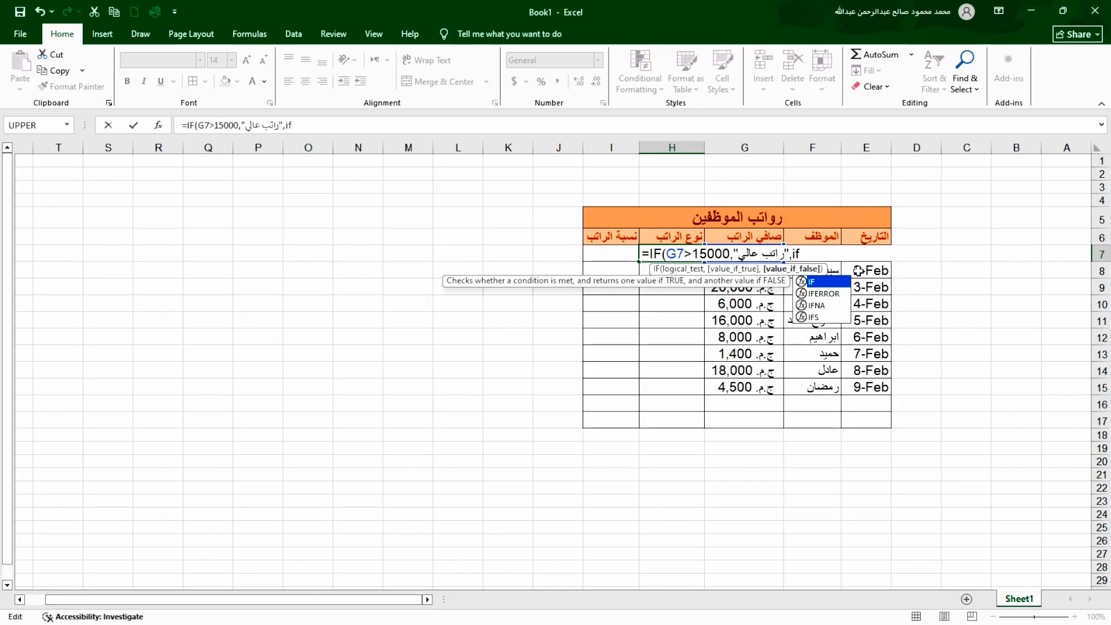
{"action": "double_click", "coordinate": [810, 282]}
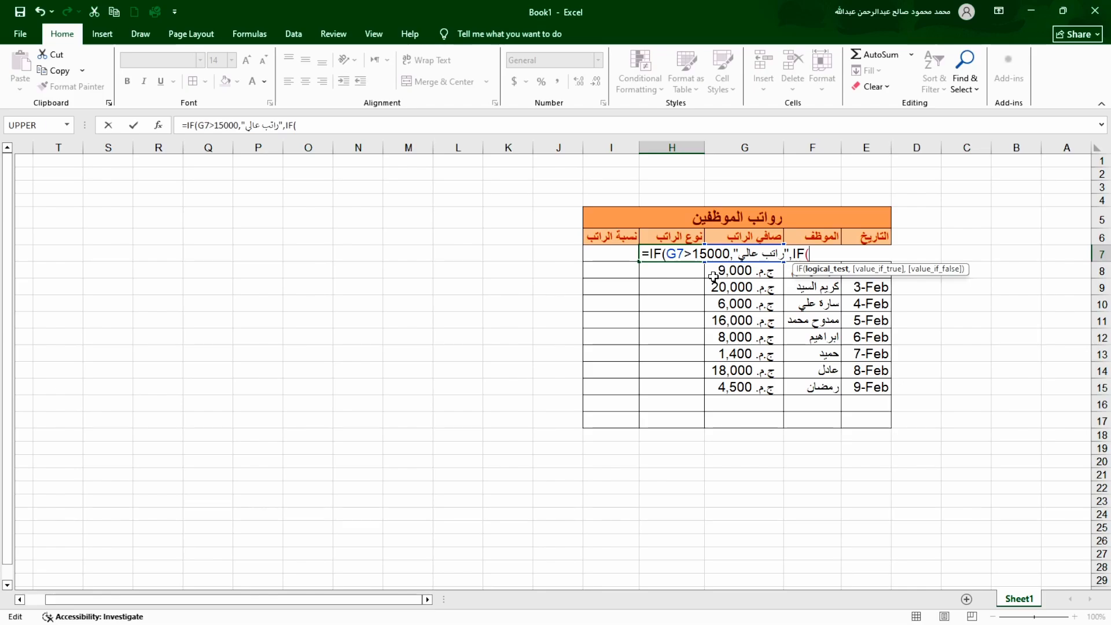
{"action": "type", "text": "g7>1000."}
{"action": "key", "text": "BackSpace"}
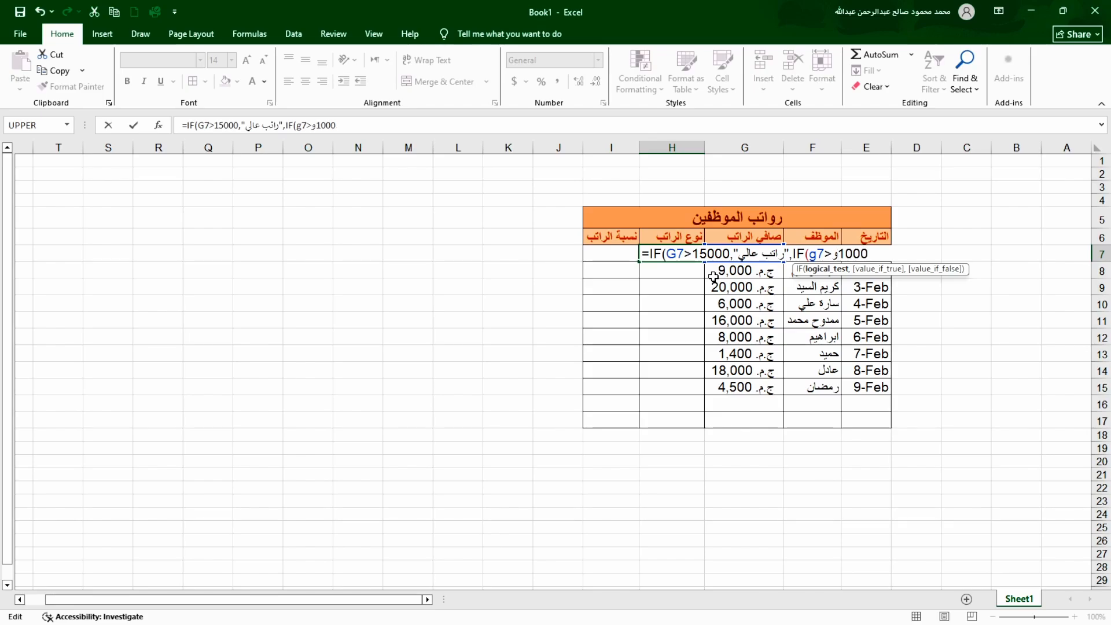
{"action": "type", "text": ","}
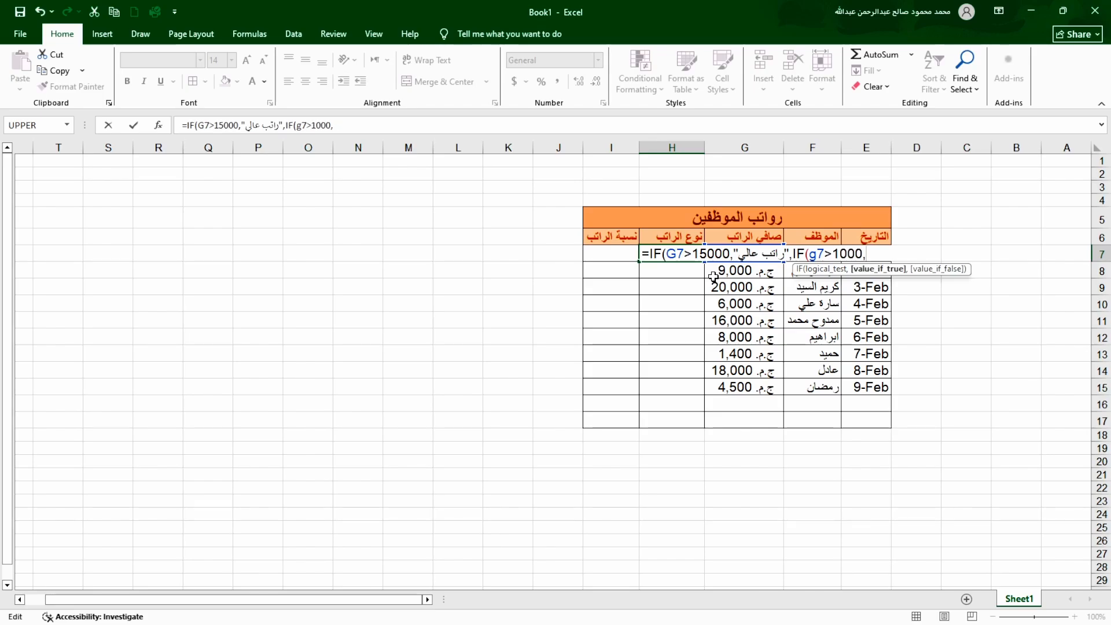
Add "راتب متوسط" as the value-if-true argument of the nested IF in H7.
{"action": "type", "text": "\"\""}
{"action": "type", "text": "vhjf"}
{"action": "key", "text": "BackSpace"}
{"action": "key", "text": "BackSpace"}
{"action": "key", "text": "BackSpace"}
{"action": "key", "text": "BackSpace"}
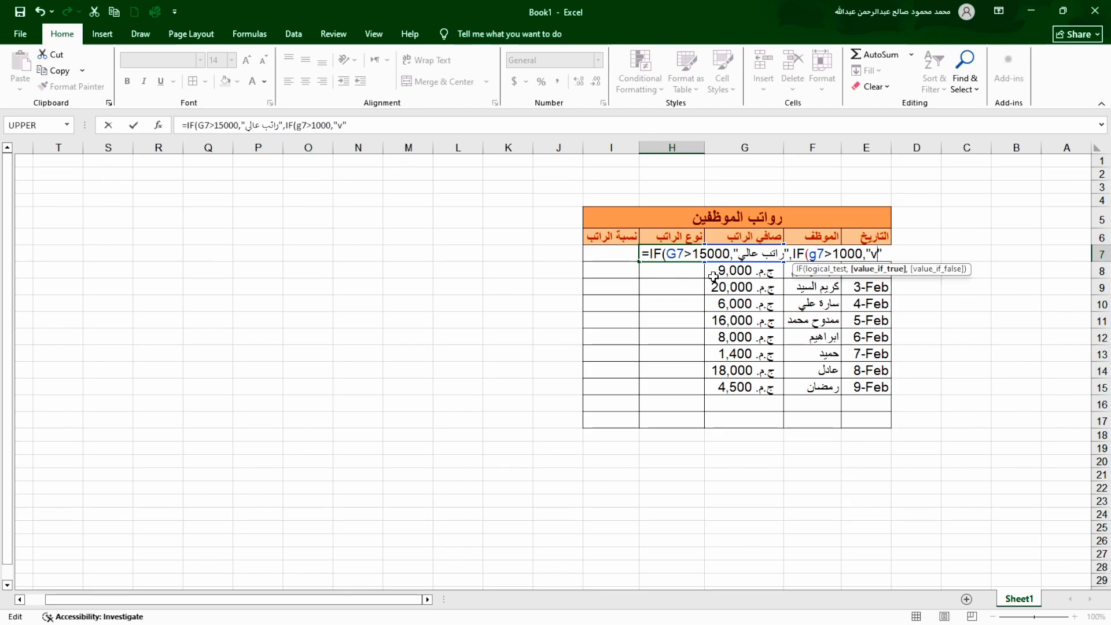
{"action": "type", "text": "راتب متوسط"}
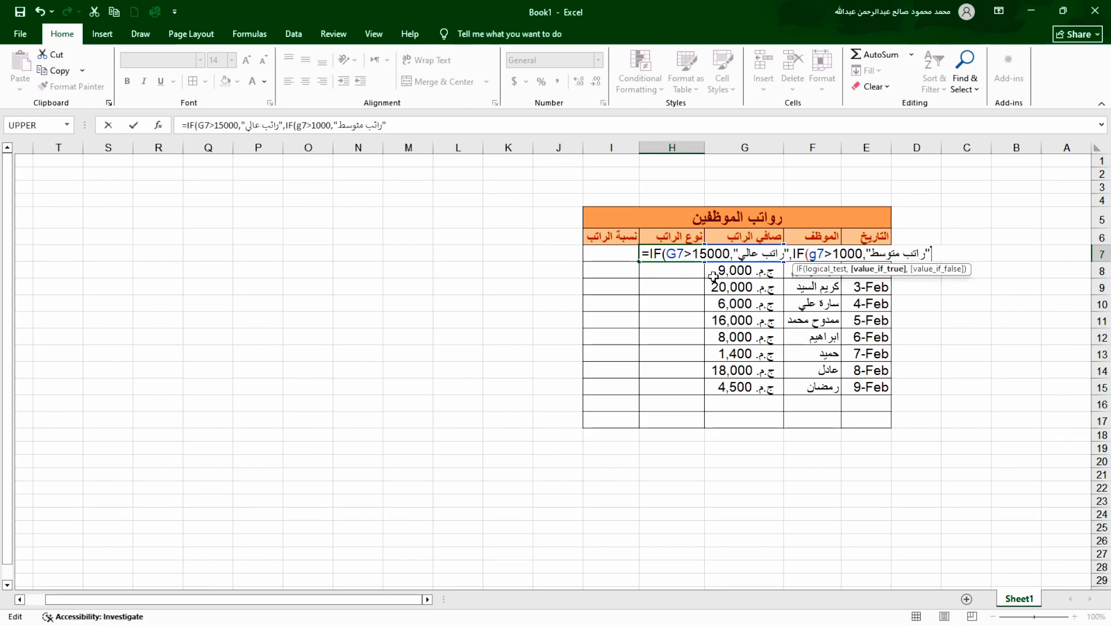
Nest a third IF as the value-if-false argument of the second IF in H7, with the logical test g7>5000.
{"action": "type", "text": "و"}
{"action": "key", "text": "BackSpace"}
{"action": "type", "text": ","}
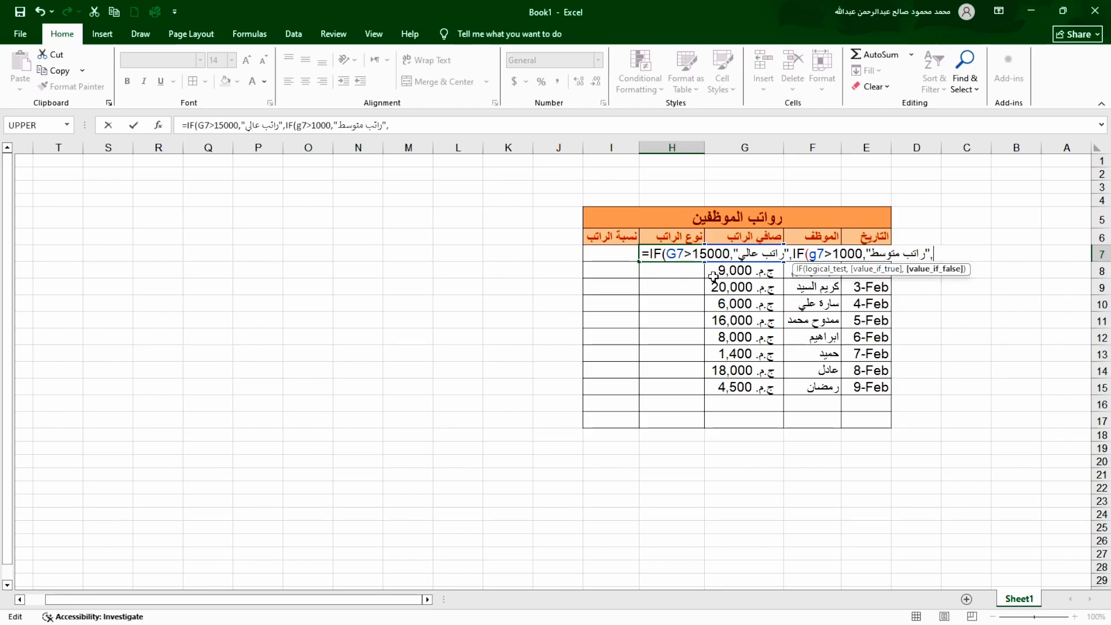
{"action": "type", "text": "if"}
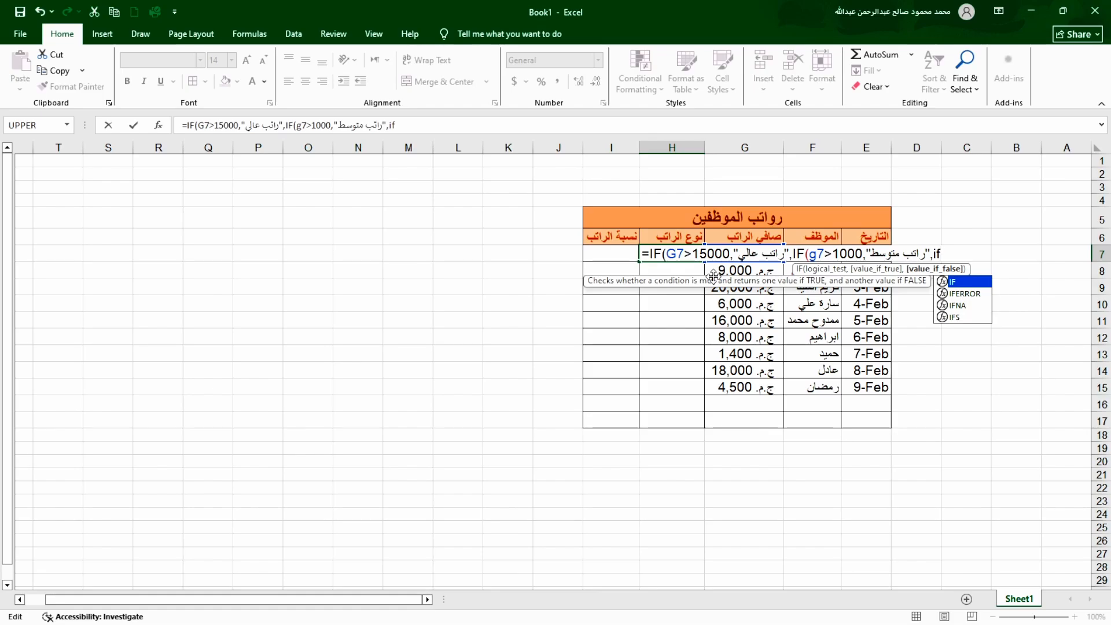
{"action": "double_click", "coordinate": [943, 281]}
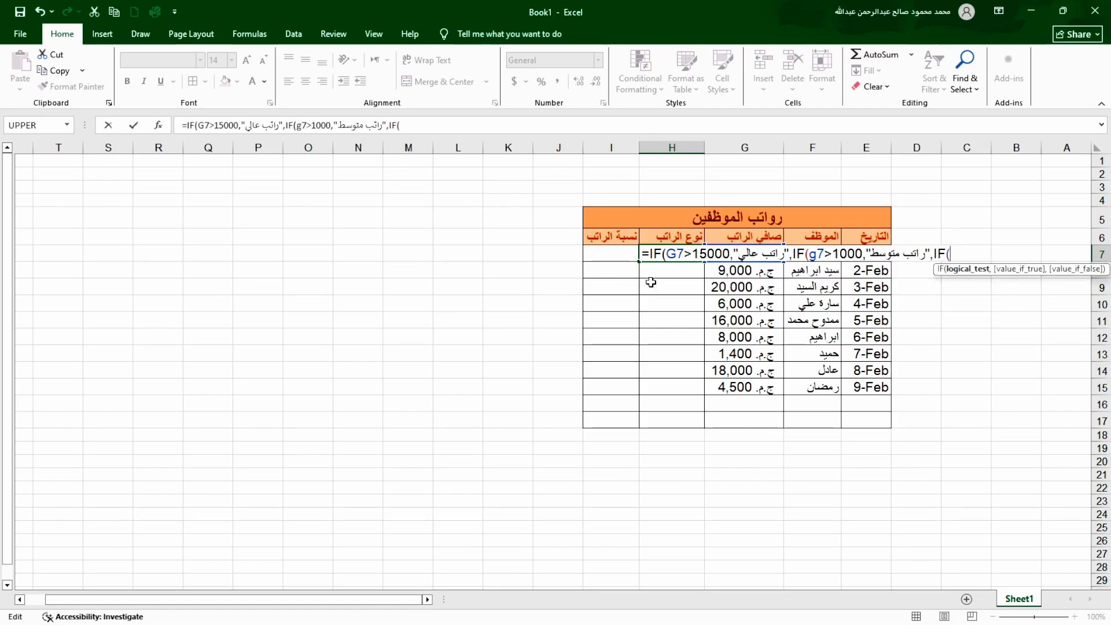
{"action": "type", "text": "g7>5000"}
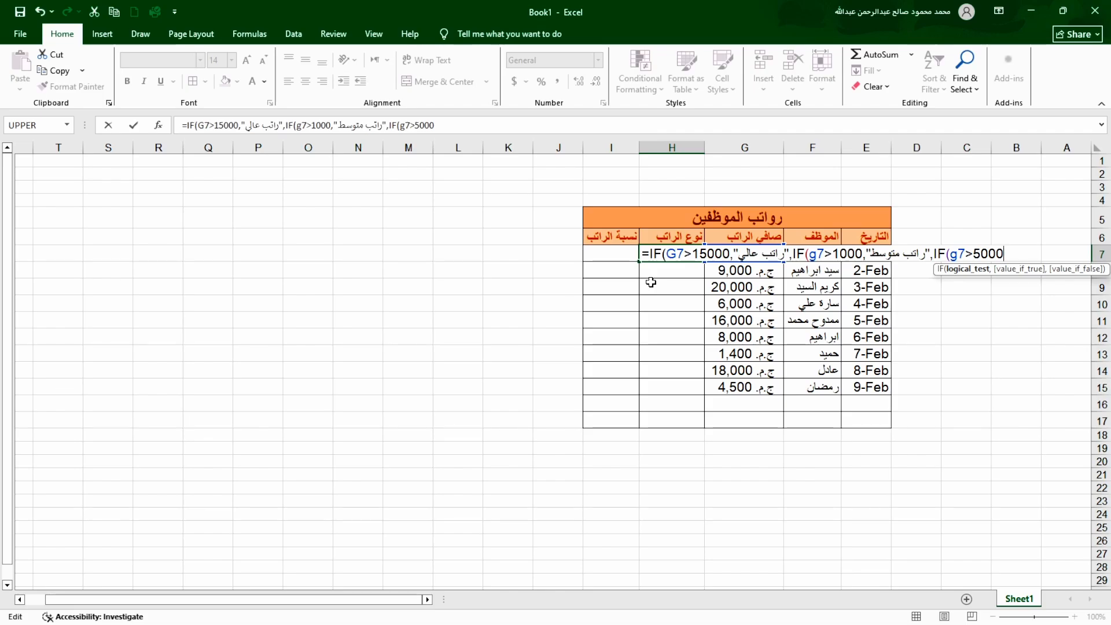
Add "راتب مقبول" as the value-if-true argument of the third IF in H7.
{"action": "type", "text": ",\""}
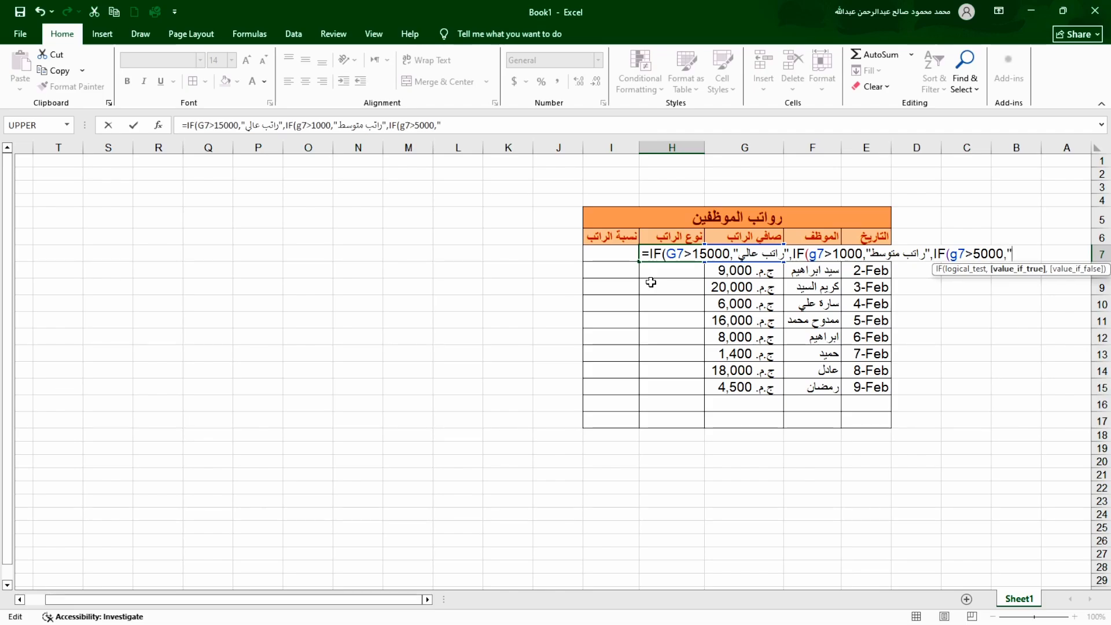
{"action": "type", "text": "vhjf"}
{"action": "key", "text": "BackSpace"}
{"action": "key", "text": "BackSpace"}
{"action": "key", "text": "BackSpace"}
{"action": "key", "text": "BackSpace"}
{"action": "type", "text": "راتب مقبول\",\"و"}
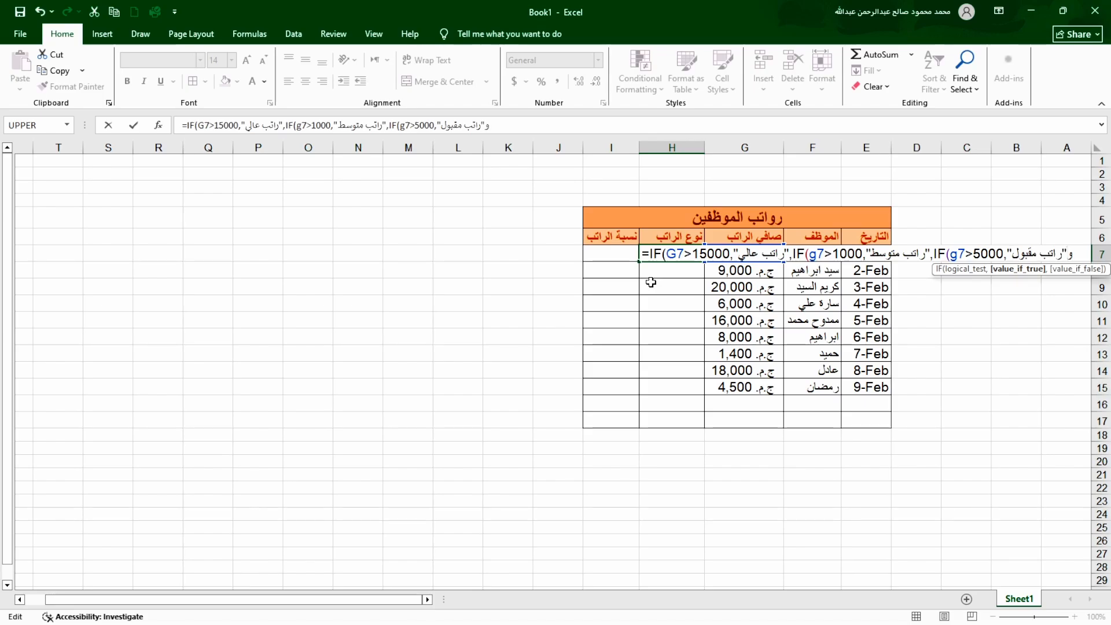
{"action": "key", "text": "BackSpace"}
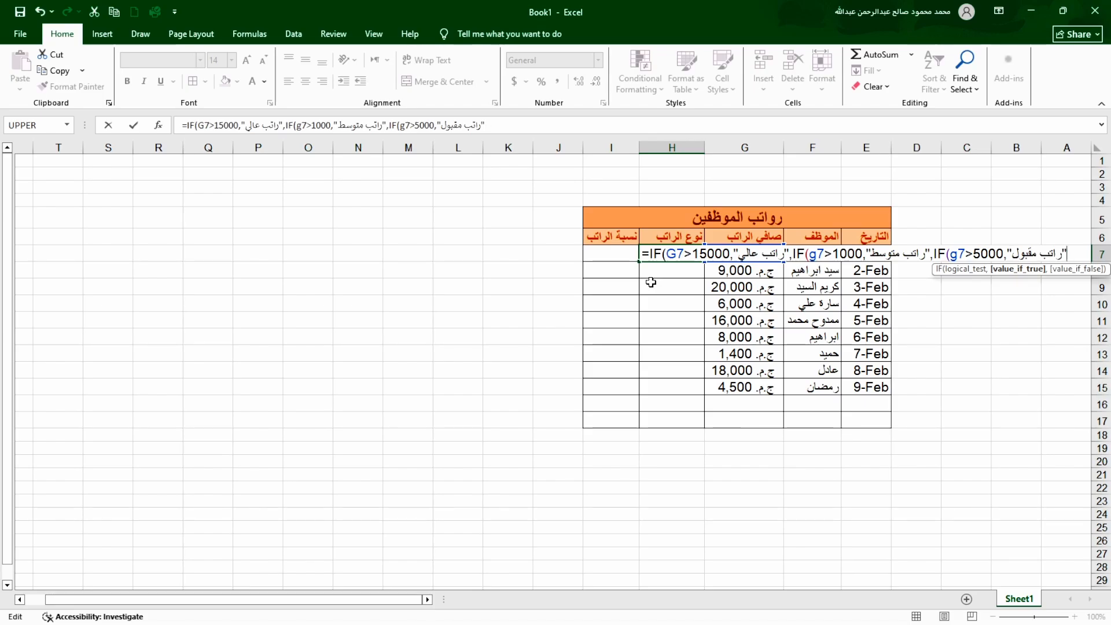
Nest a fourth IF as the value-if-false argument of the third IF in H7, with the logical test g7<5000.
{"action": "type", "text": ","}
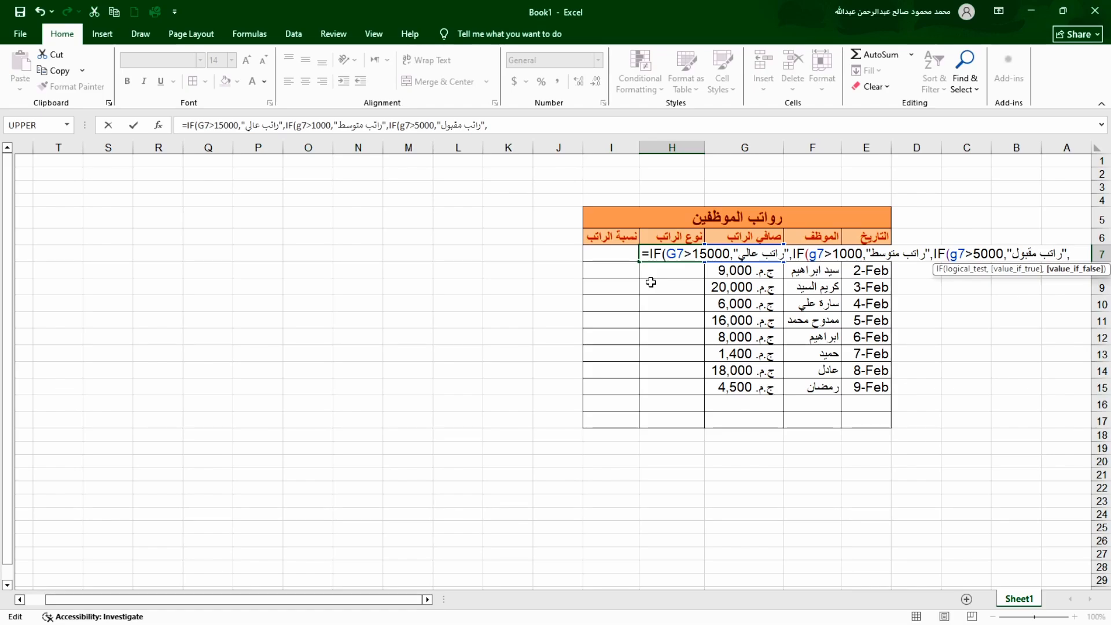
{"action": "type", "text": "if"}
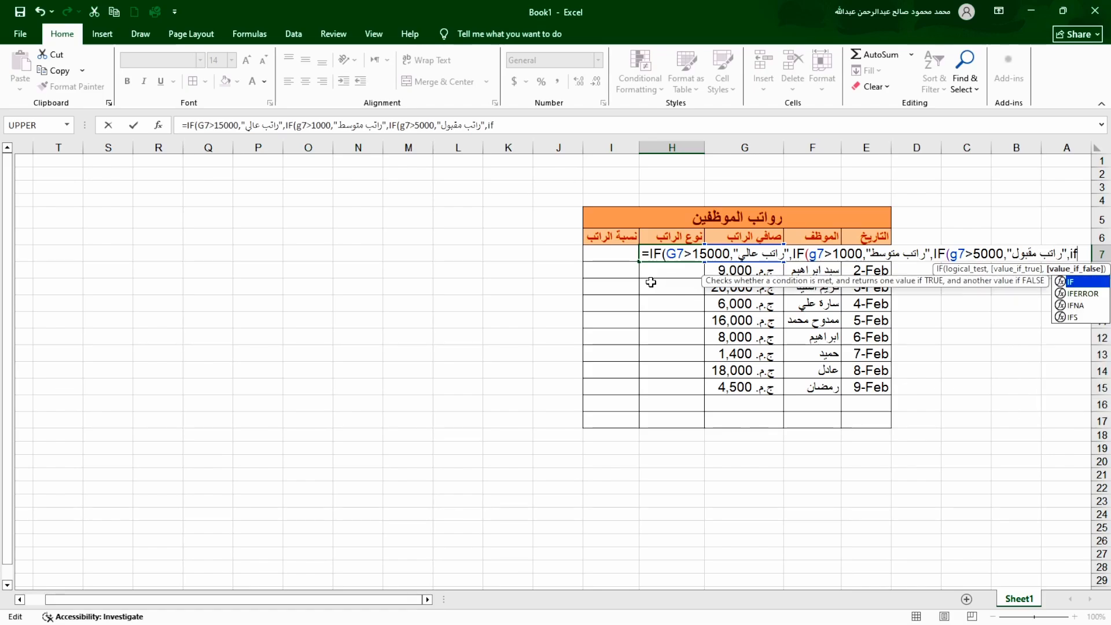
{"action": "double_click", "coordinate": [1071, 282]}
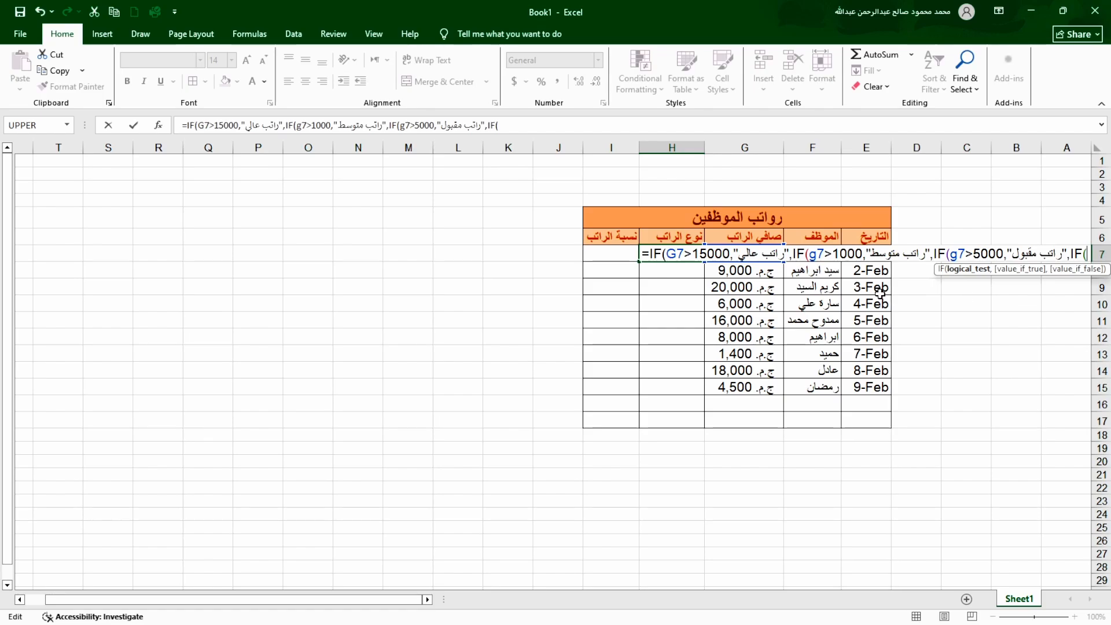
{"action": "type", "text": "g"}
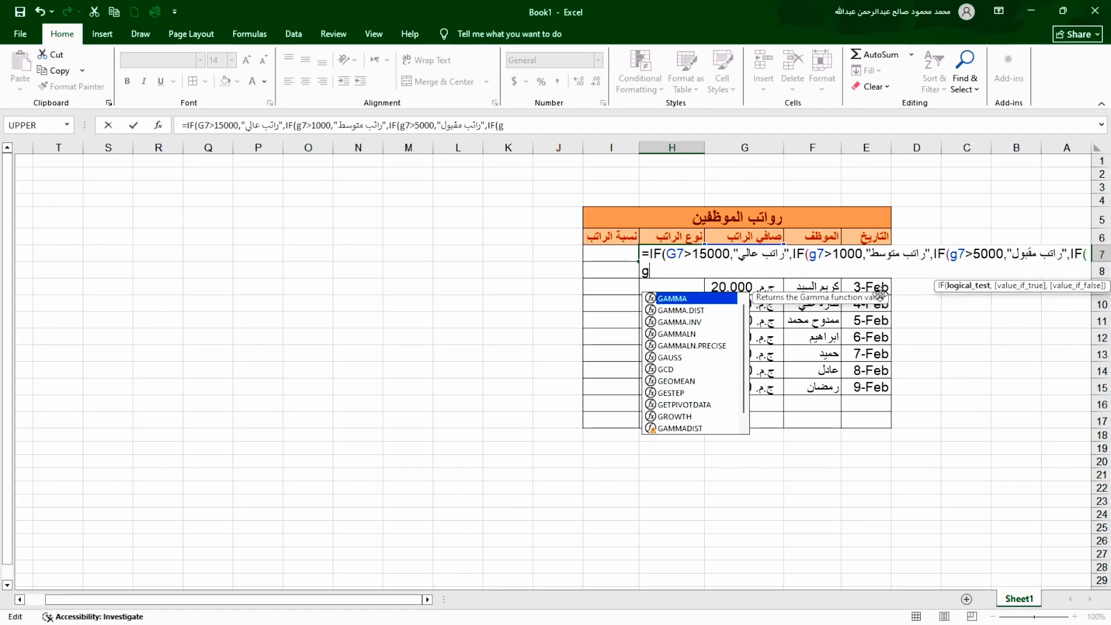
{"action": "type", "text": "7"}
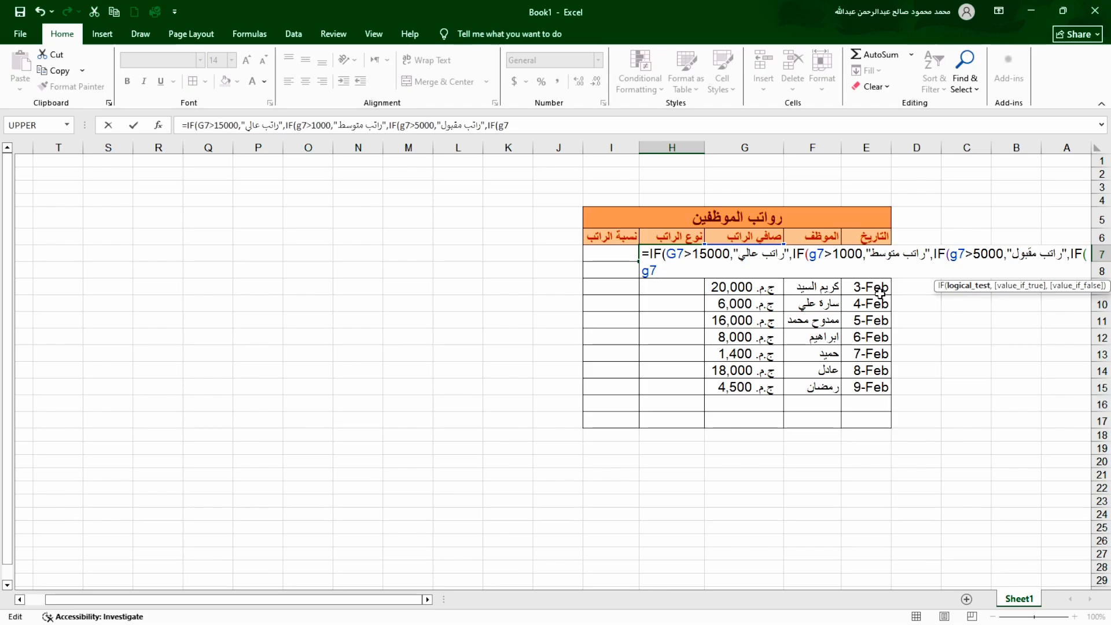
{"action": "type", "text": "<5000,"}
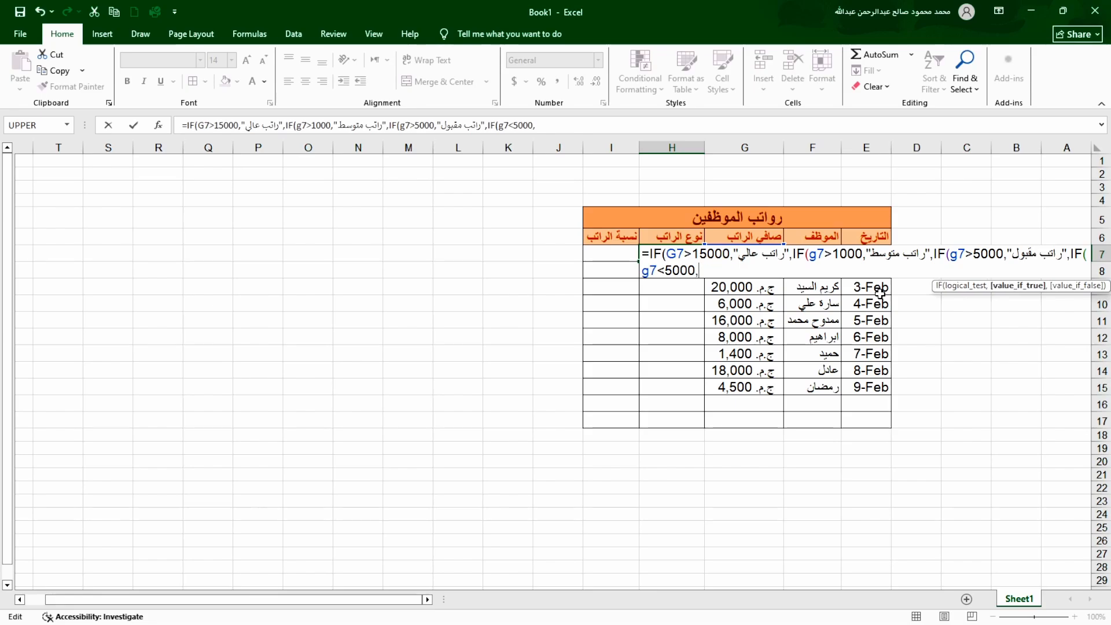
Add "راتب ضعيف" as the fourth IF's value-if-true argument, close all four IFs and enter the formula in H7.
{"action": "type", "text": "\"vhj"}
{"action": "key", "text": "BackSpace"}
{"action": "key", "text": "BackSpace"}
{"action": "type", "text": "راتب ضعيف"}
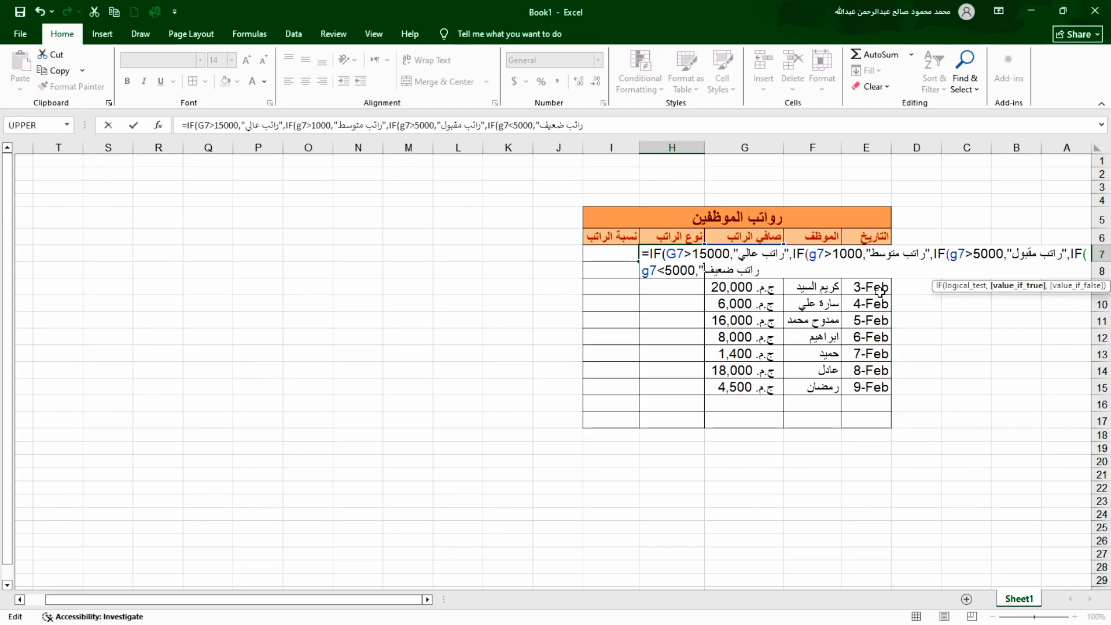
{"action": "type", "text": "\""}
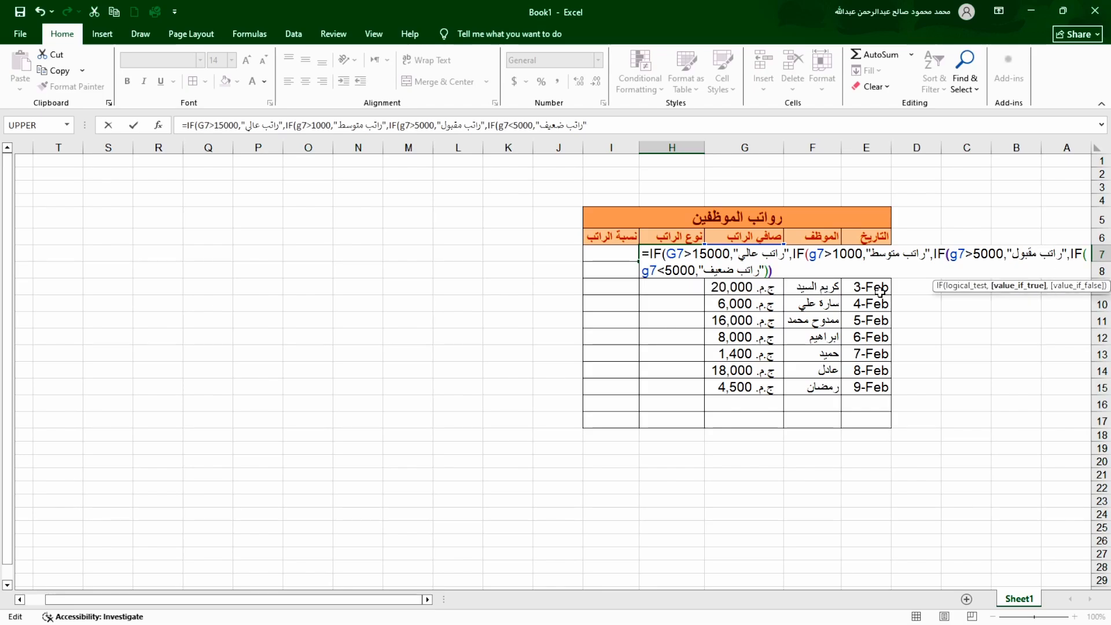
{"action": "type", "text": "))))"}
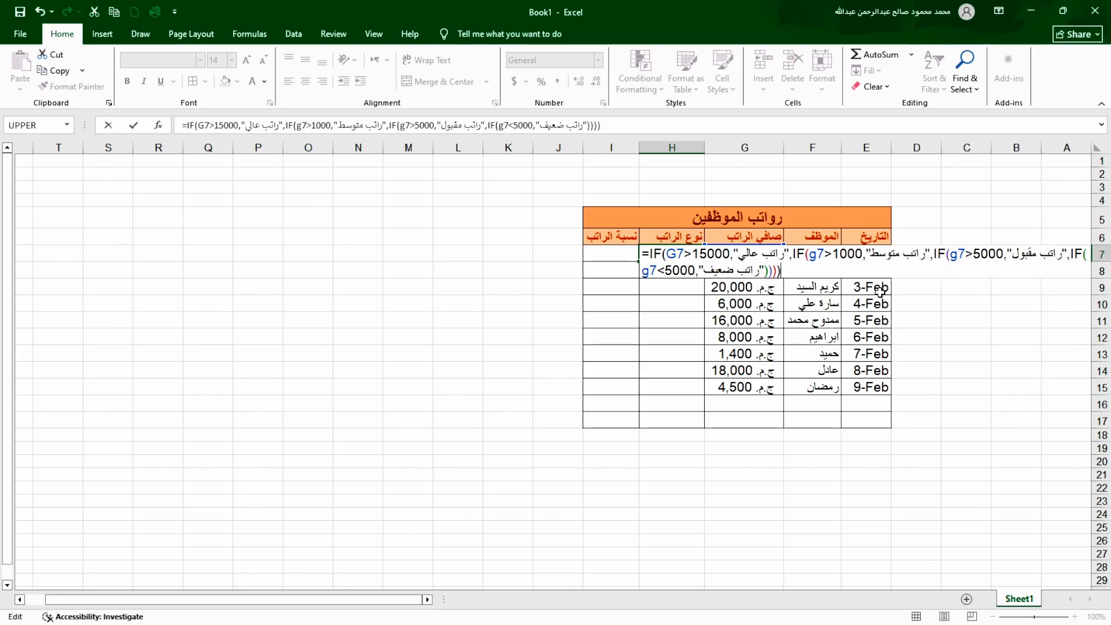
{"action": "key", "text": "Return"}
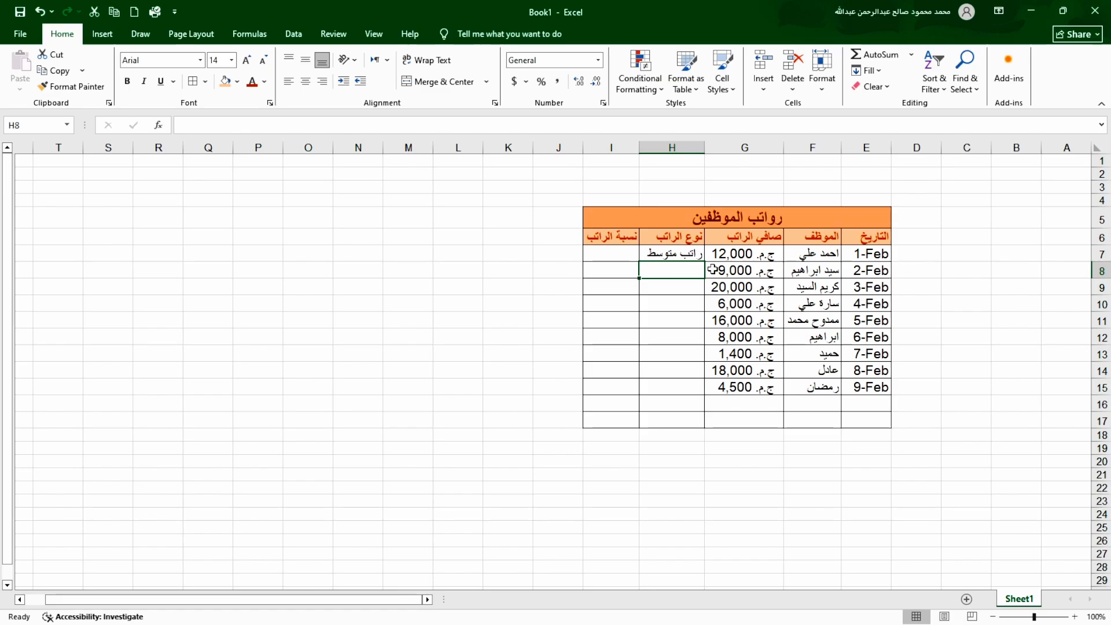
Fill the H7 formula down to H15 and check the filled formulas in H8 and H15.
{"action": "left_click", "coordinate": [685, 253]}
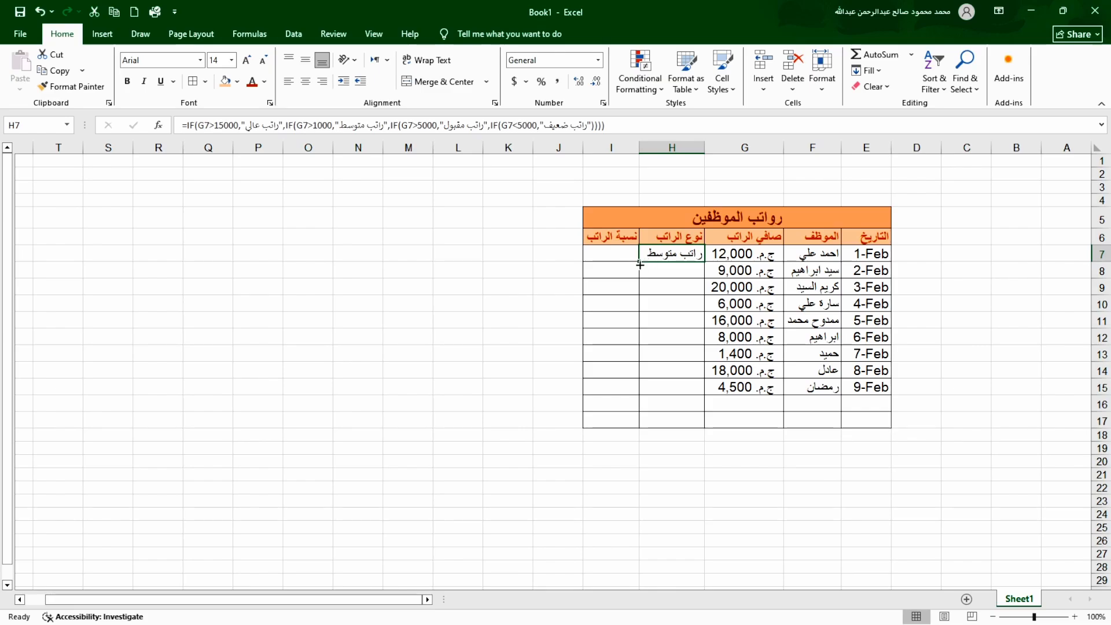
{"action": "left_click_drag", "start_coordinate": [640, 260], "coordinate": [665, 391]}
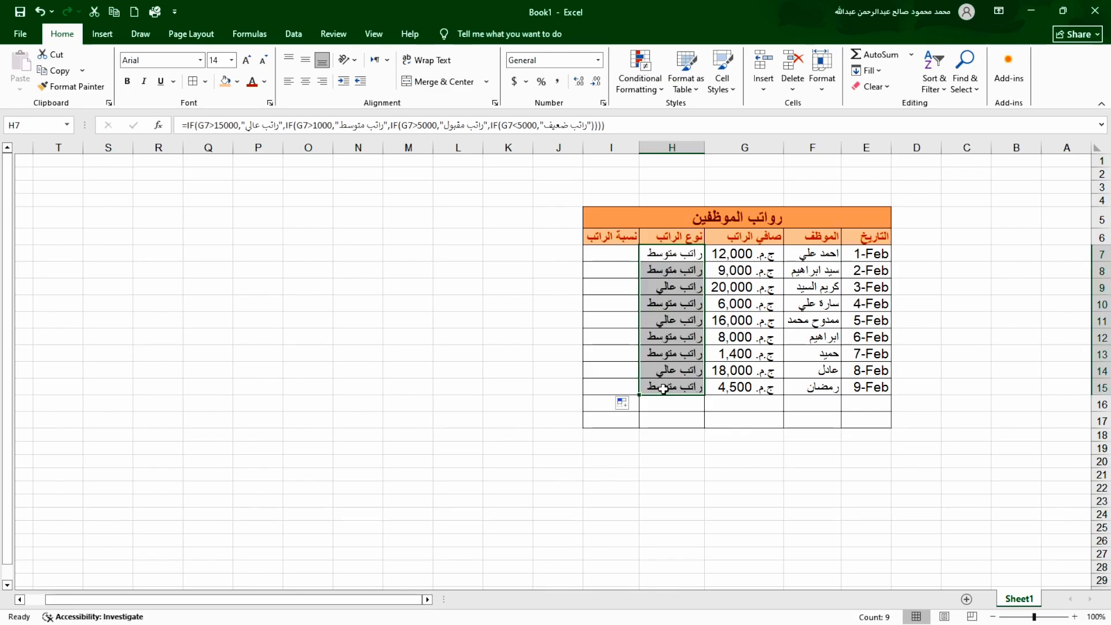
{"action": "key", "text": "ctrl+Down"}
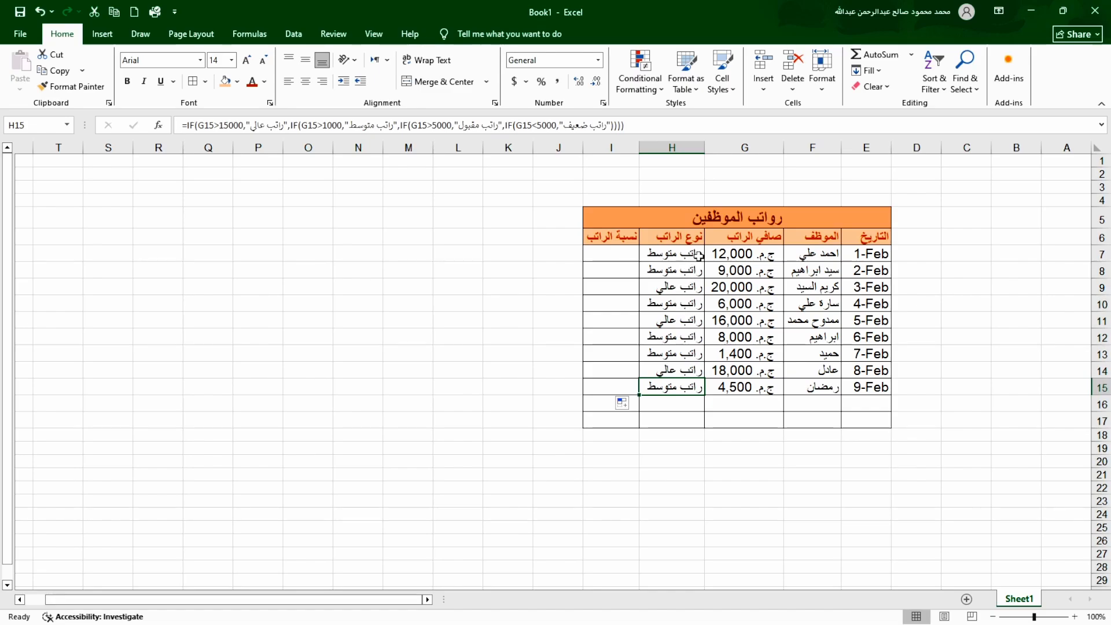
{"action": "left_click", "coordinate": [709, 271]}
{"action": "left_click", "coordinate": [694, 270]}
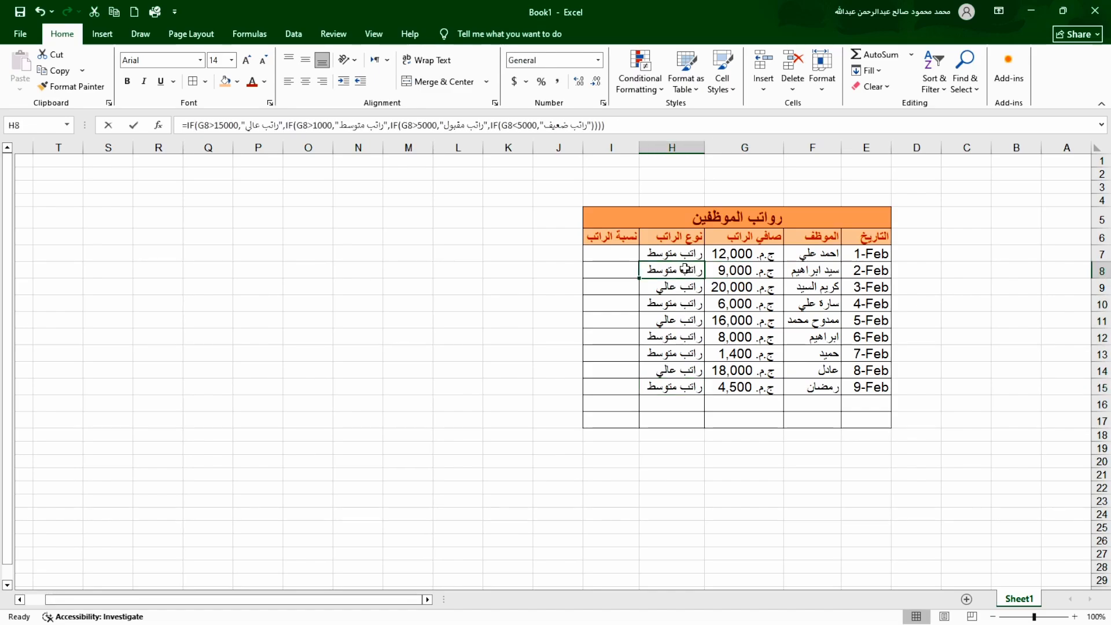
{"action": "double_click", "coordinate": [694, 271]}
{"action": "double_click", "coordinate": [738, 368]}
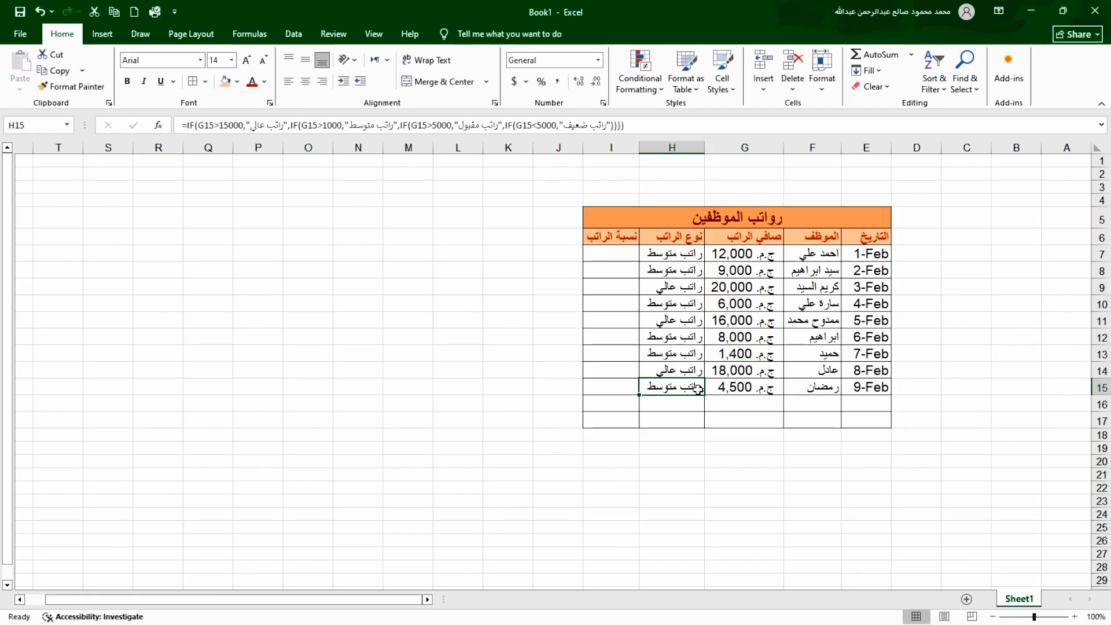
Undo the fill of the H7 formula down the نوع الراتب column.
{"action": "left_click", "coordinate": [677, 253]}
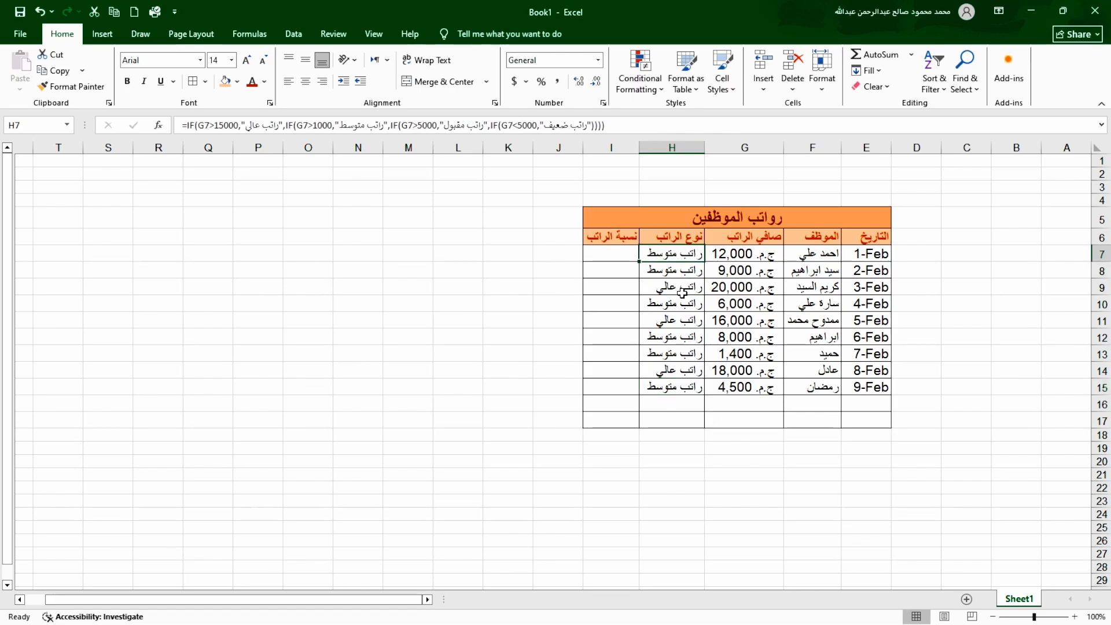
{"action": "key", "text": "ctrl+z"}
{"action": "key", "text": "ctrl+z"}
{"action": "key", "text": "ctrl+z"}
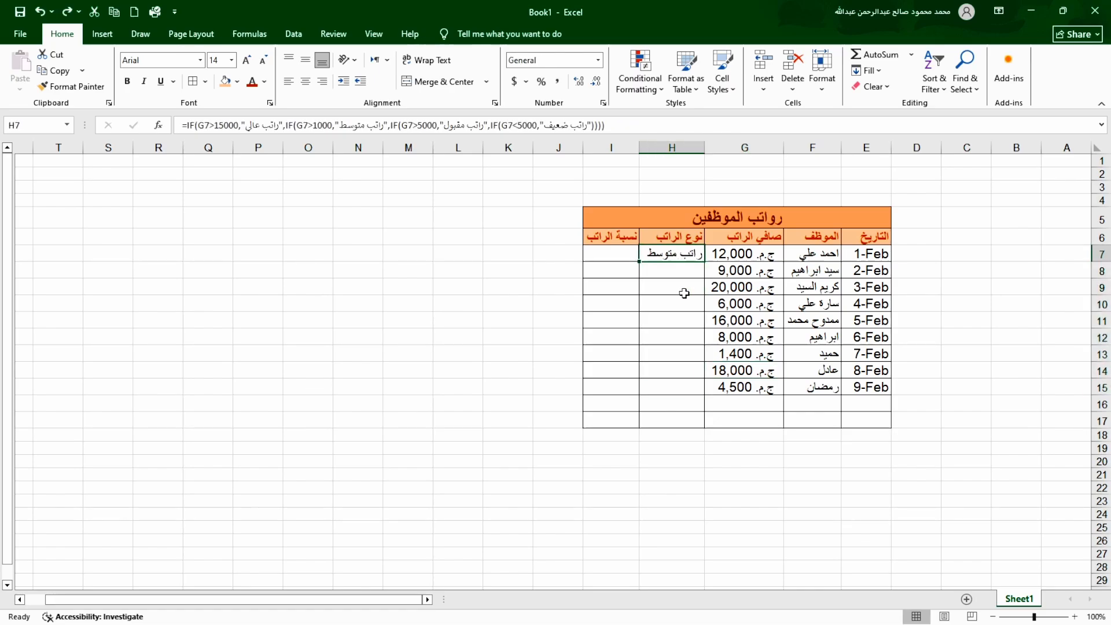
Change the second IF's logical test in H7 to G7>10000.
{"action": "double_click", "coordinate": [658, 250]}
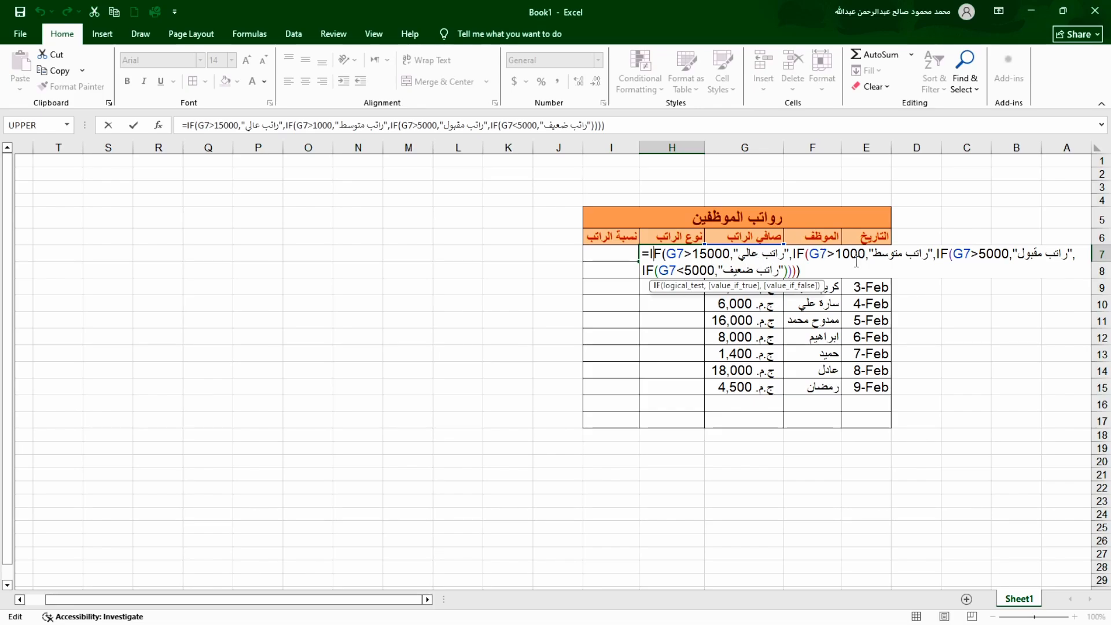
{"action": "left_click", "coordinate": [847, 255]}
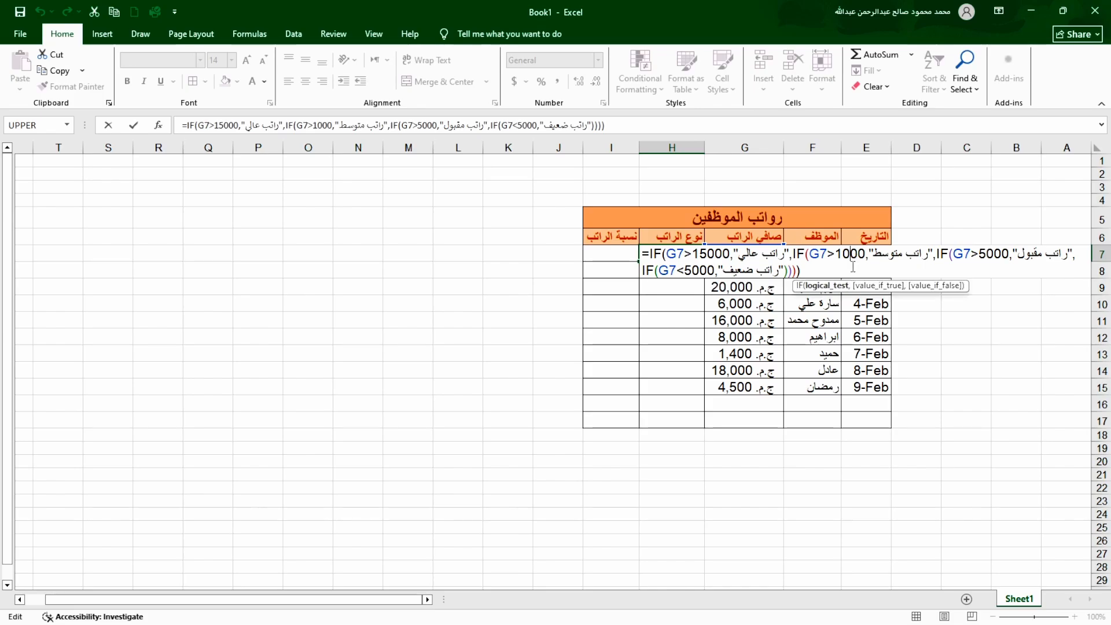
{"action": "type", "text": "0"}
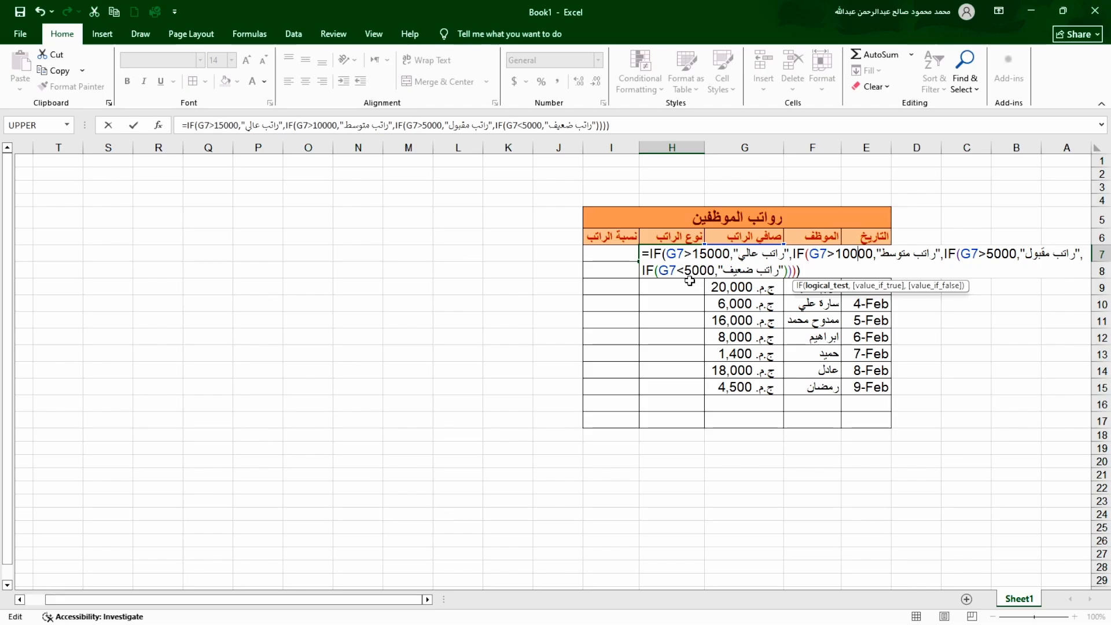
{"action": "key", "text": "Return"}
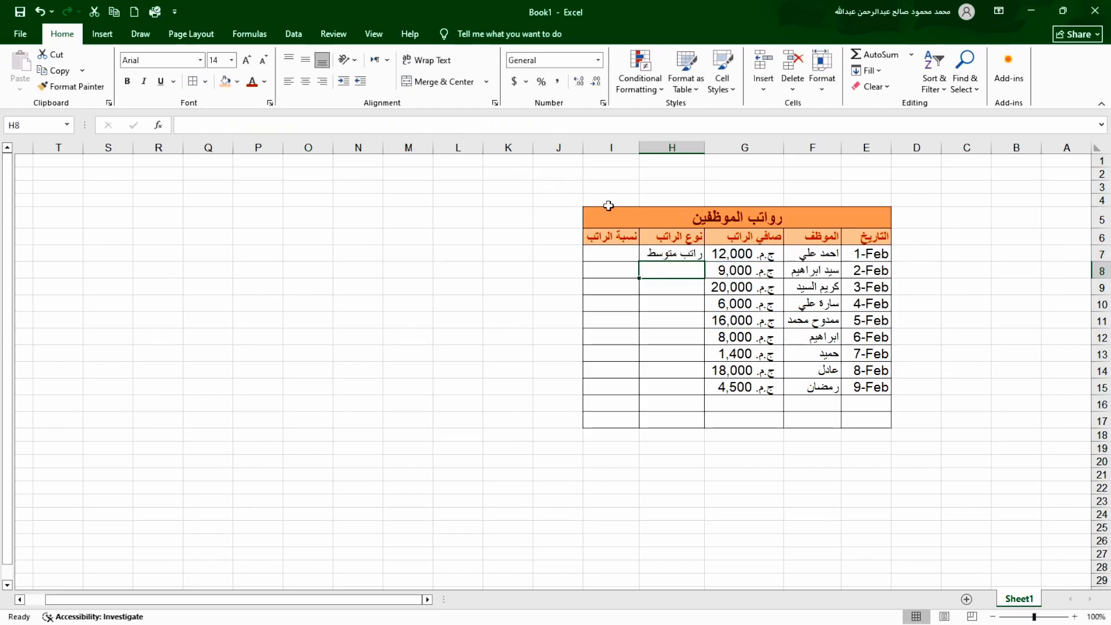
Fill the corrected H7 formula down to H15 and check the classifications in H8 and H15.
{"action": "left_click", "coordinate": [663, 252]}
{"action": "left_click_drag", "start_coordinate": [642, 258], "coordinate": [645, 387]}
{"action": "left_click", "coordinate": [644, 386]}
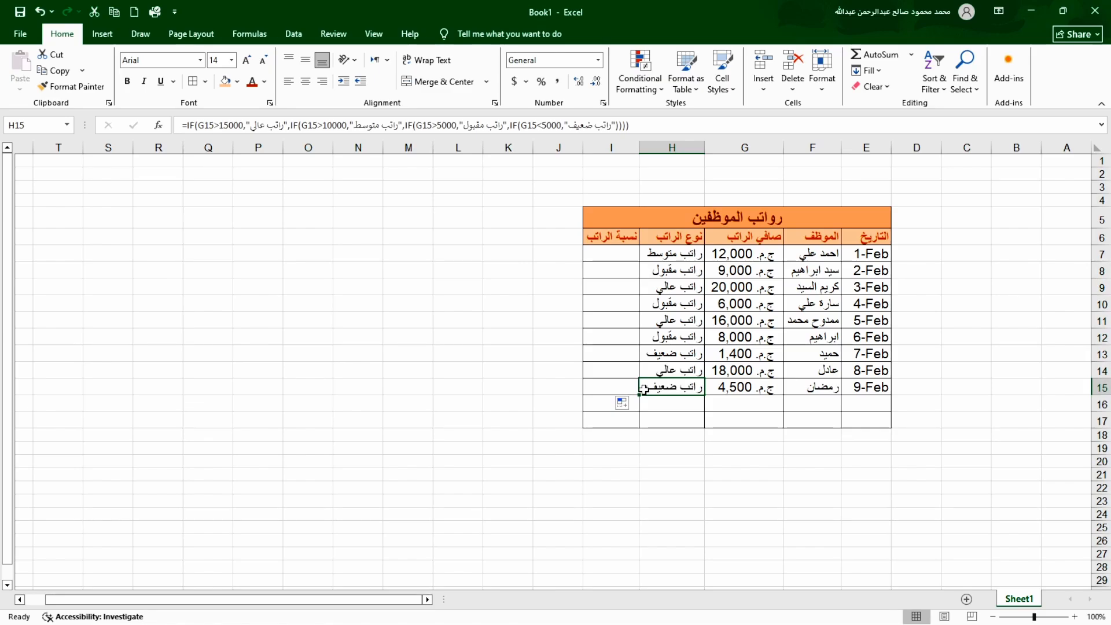
{"action": "left_click", "coordinate": [674, 272]}
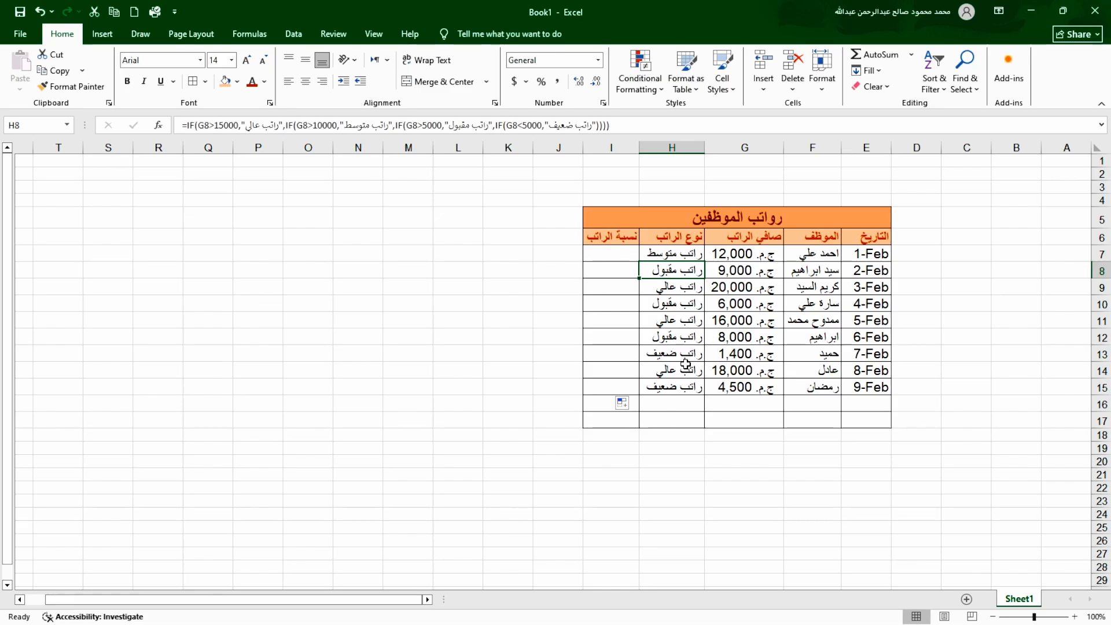
{"action": "left_click", "coordinate": [693, 391]}
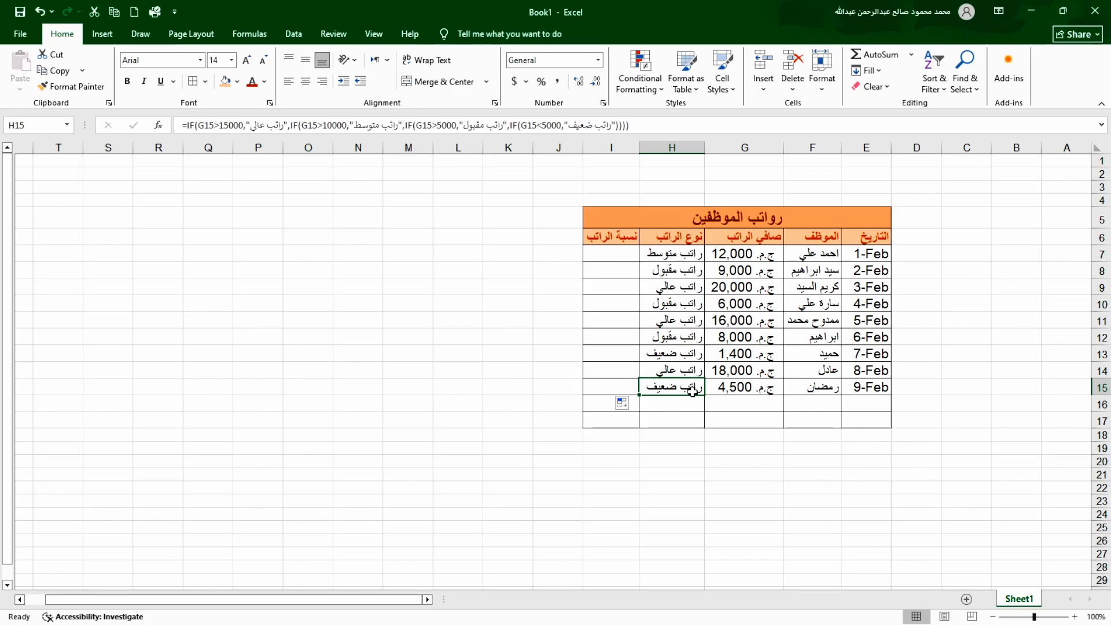
Set the net salary in G13 to 14000.
{"action": "left_click", "coordinate": [721, 355]}
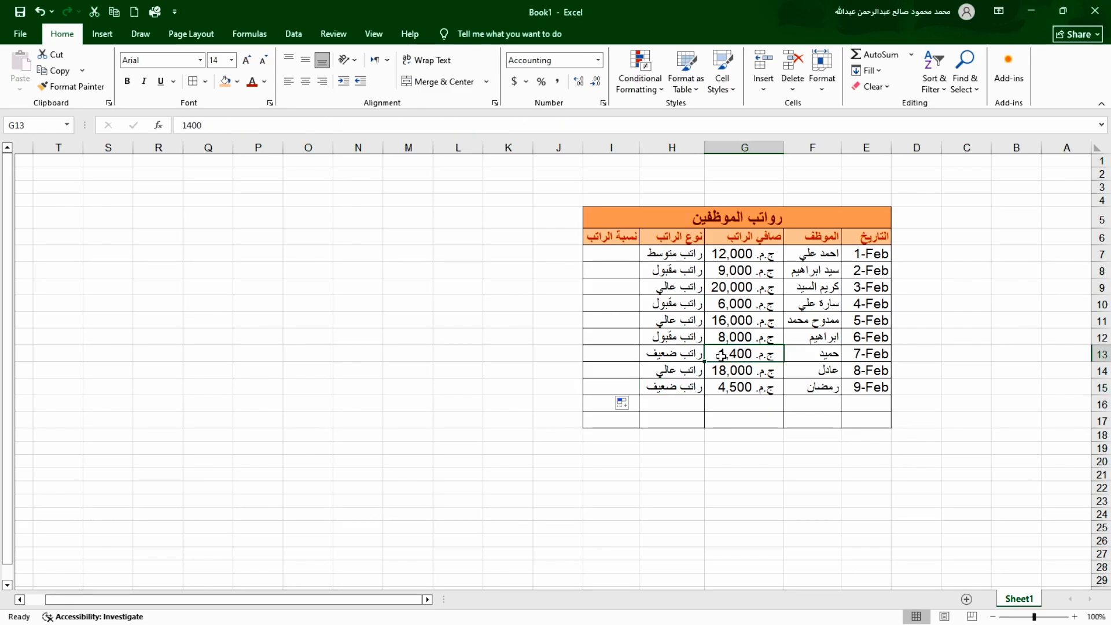
{"action": "type", "text": "14000"}
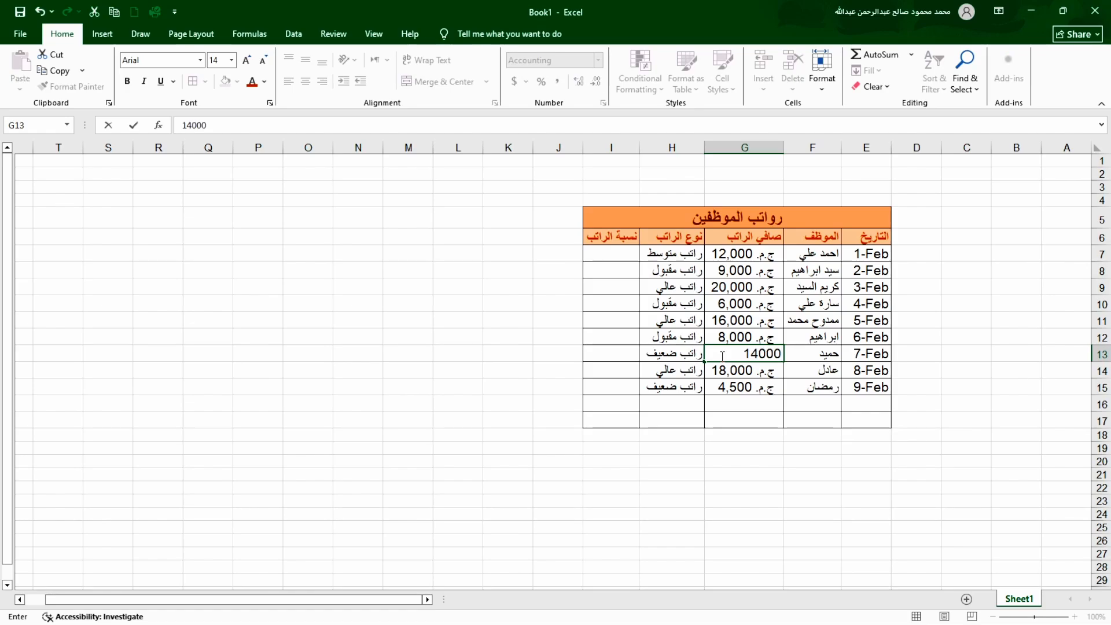
{"action": "key", "text": "Return"}
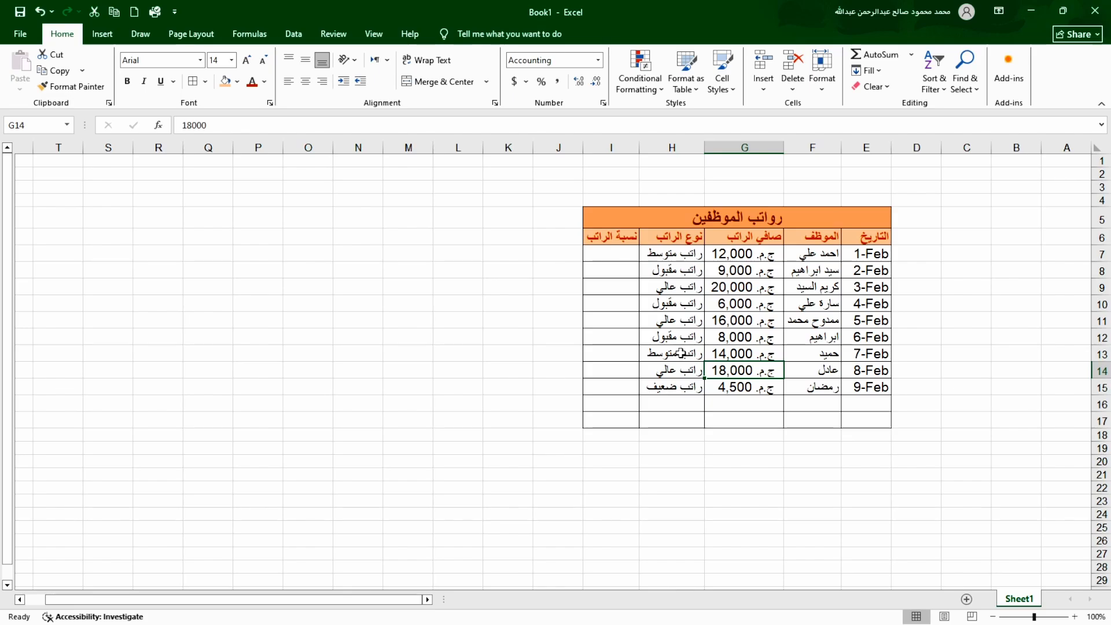
Enter =G7/SUM(G7:G15) in I7 to calculate the first نسبة الراتب value and apply the percentage format to it.
{"action": "left_click", "coordinate": [630, 254]}
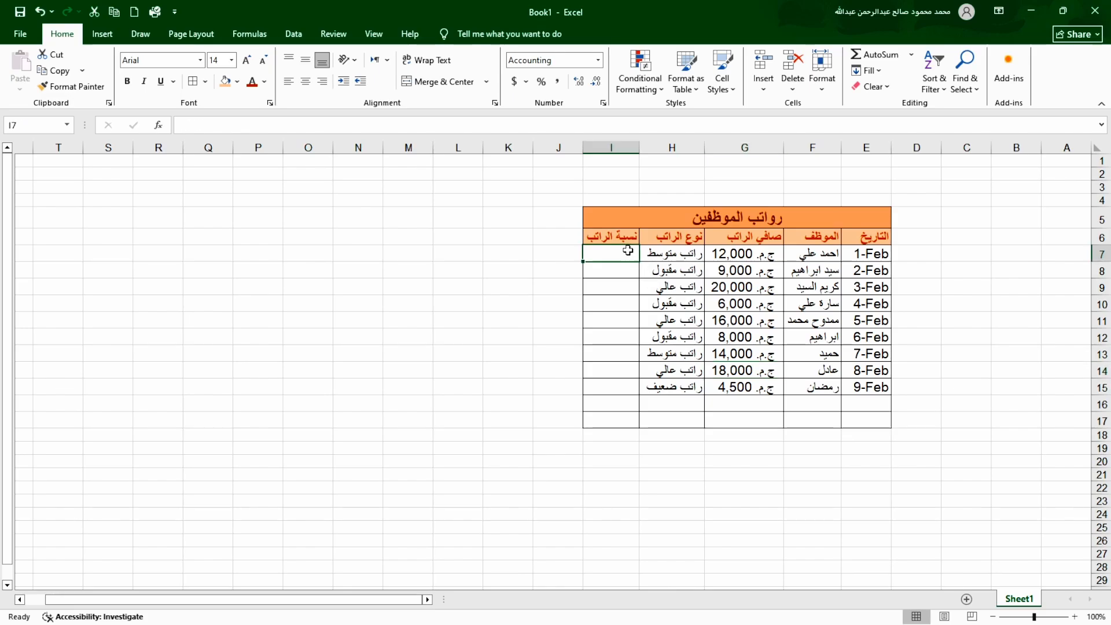
{"action": "type", "text": "="}
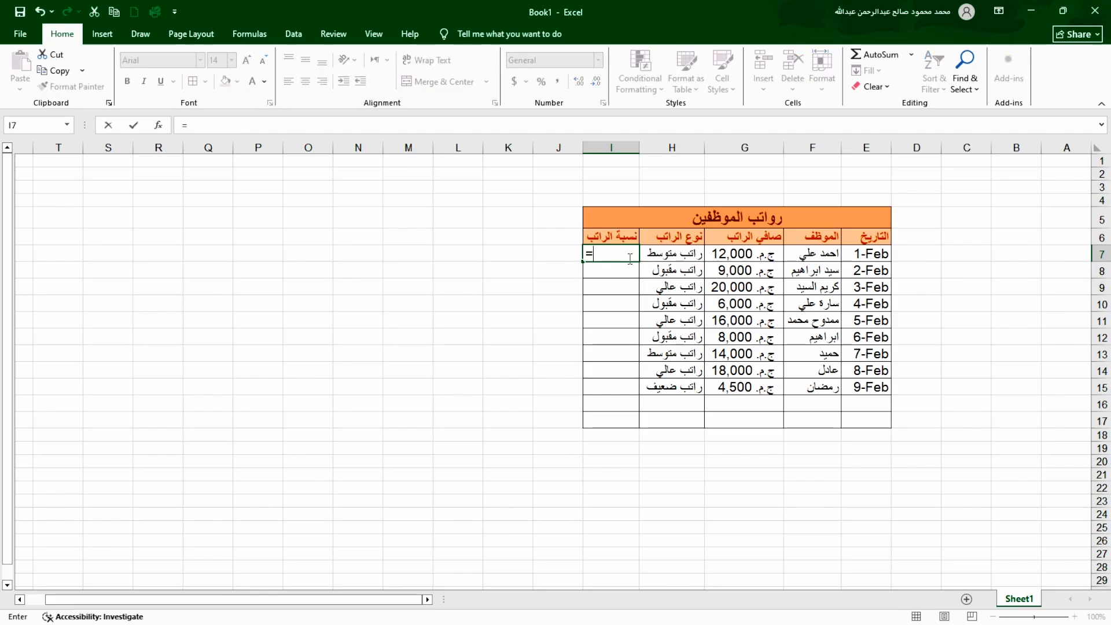
{"action": "left_click", "coordinate": [746, 256]}
{"action": "type", "text": "/"}
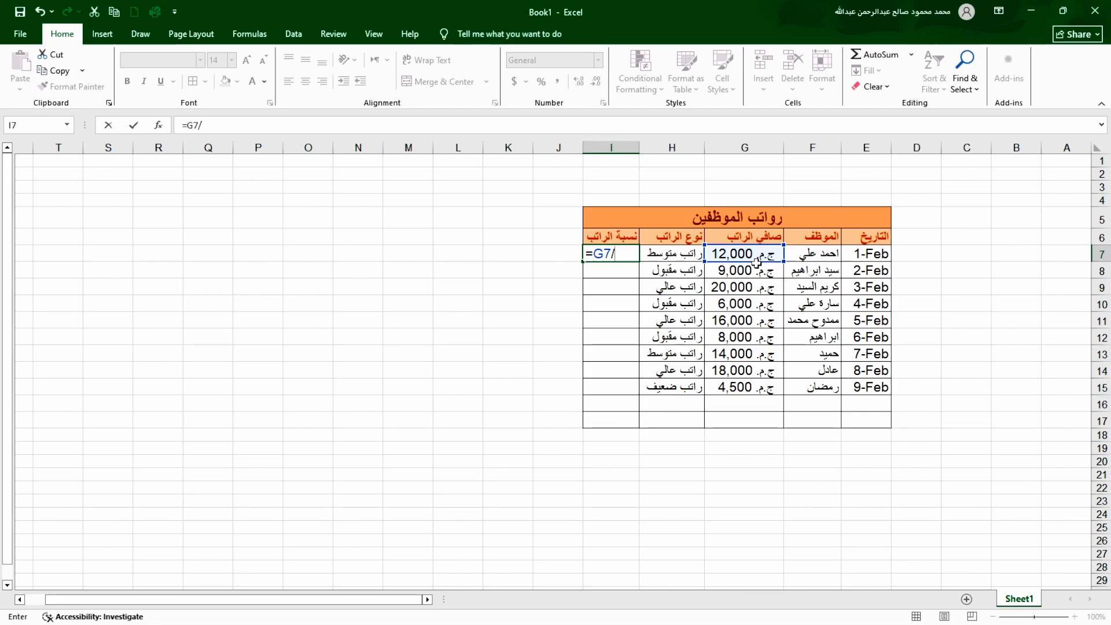
{"action": "type", "text": "sum"}
{"action": "key", "text": "BackSpace"}
{"action": "key", "text": "BackSpace"}
{"action": "key", "text": "BackSpace"}
{"action": "type", "text": "Su"}
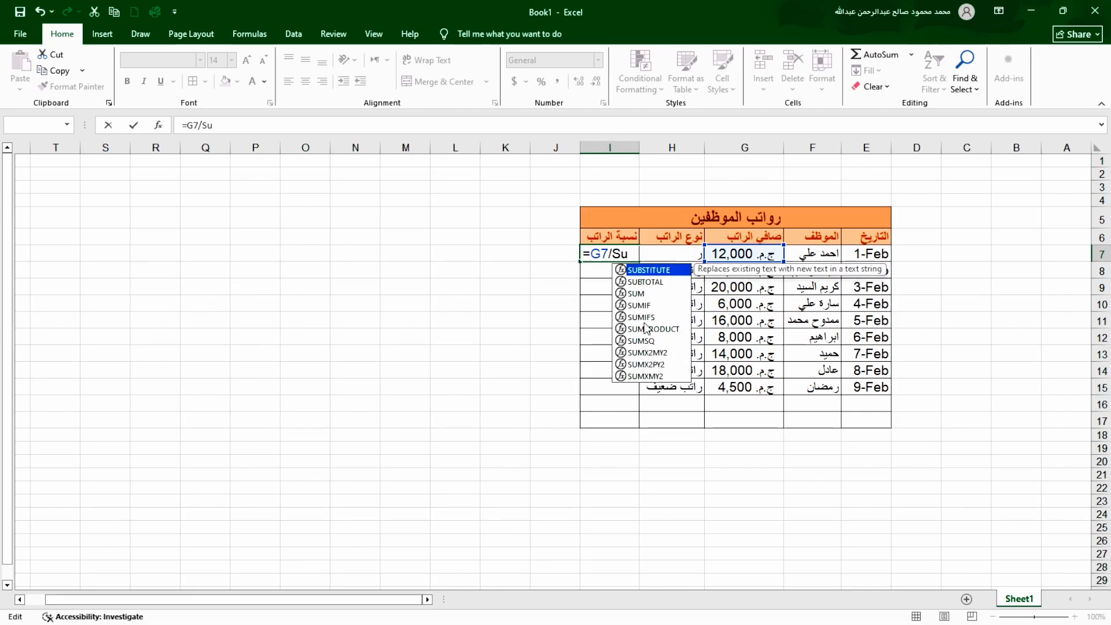
{"action": "type", "text": "m"}
{"action": "double_click", "coordinate": [625, 270]}
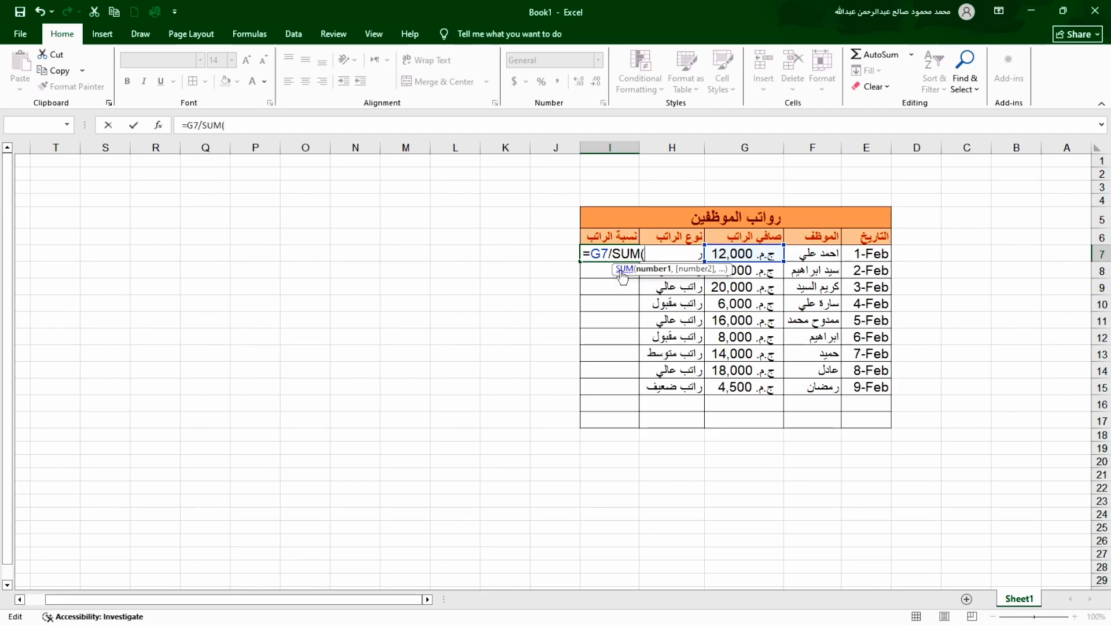
{"action": "left_click", "coordinate": [736, 254]}
{"action": "left_click_drag", "start_coordinate": [736, 253], "coordinate": [737, 380]}
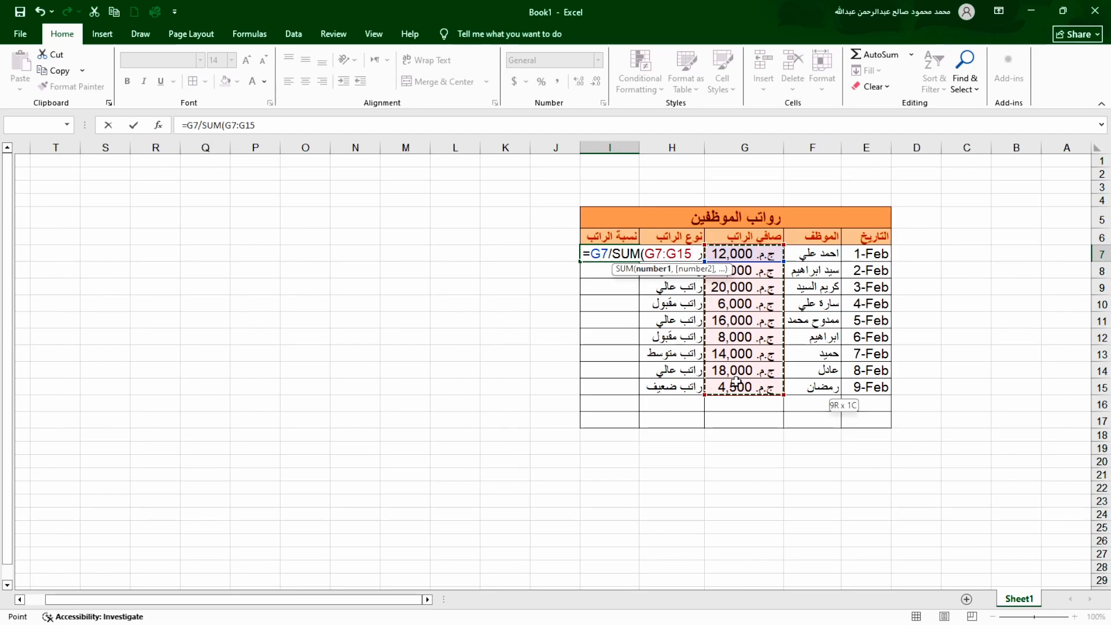
{"action": "left_click_drag", "start_coordinate": [736, 380], "coordinate": [734, 375]}
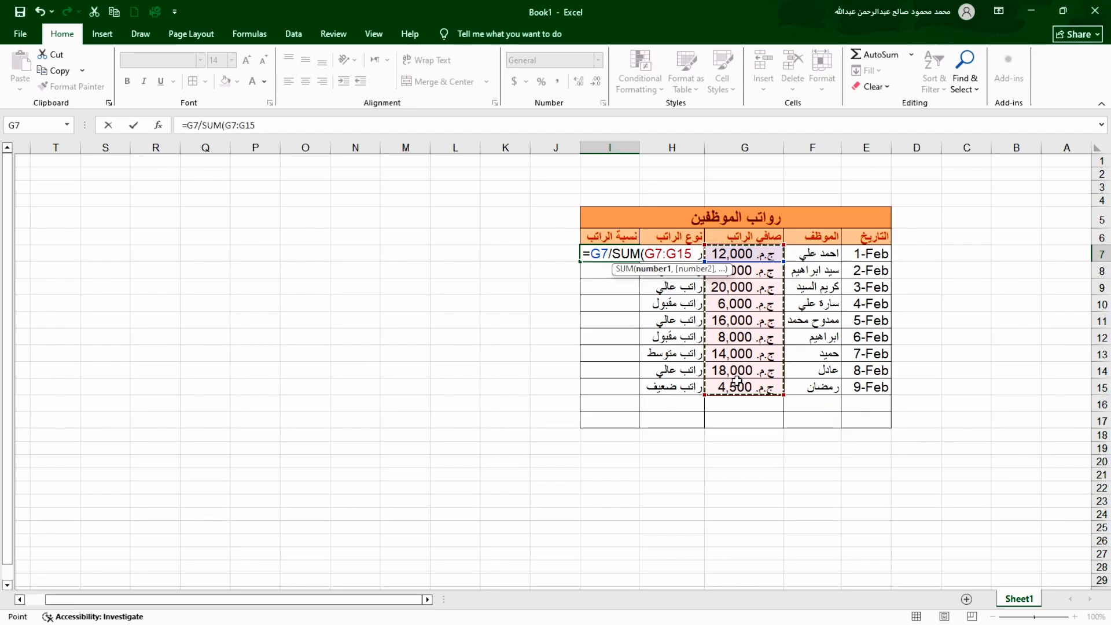
{"action": "type", "text": ")"}
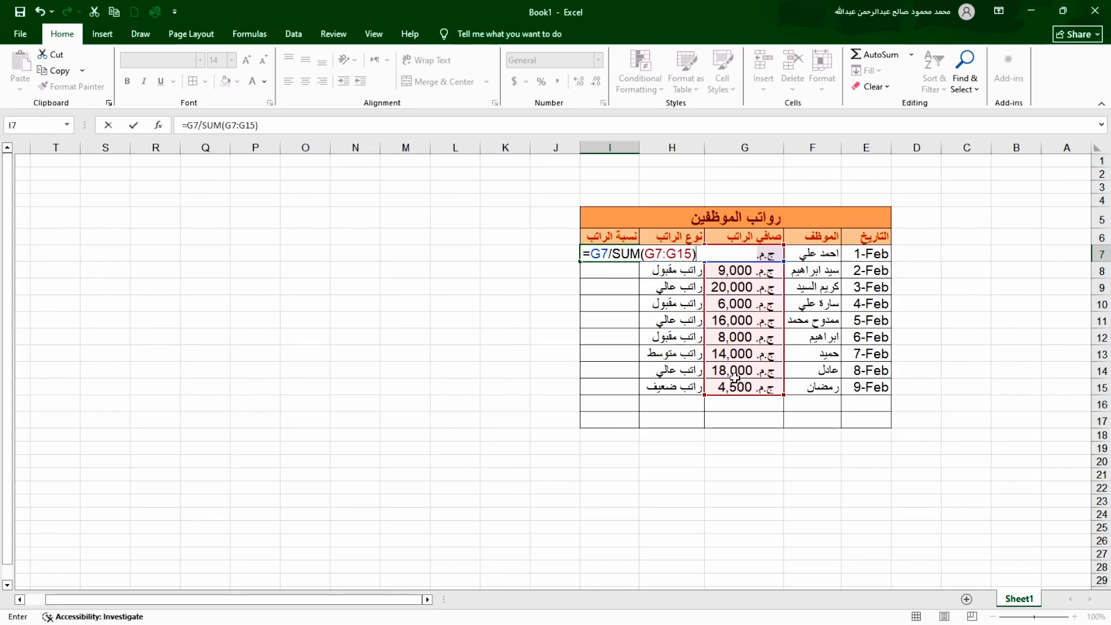
{"action": "key", "text": "Return"}
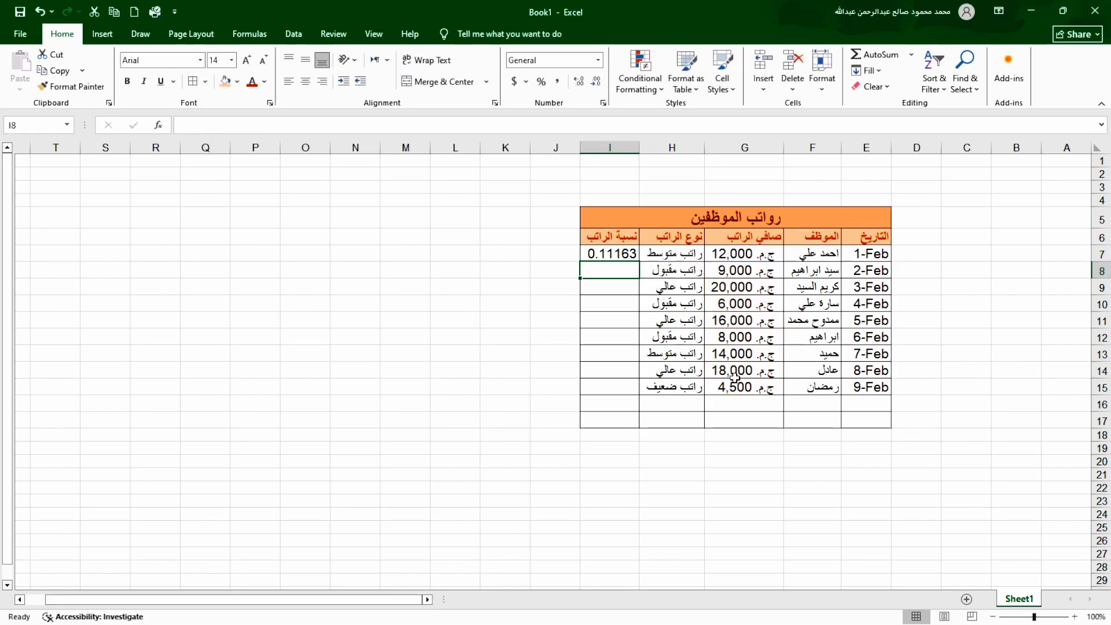
{"action": "left_click", "coordinate": [617, 257]}
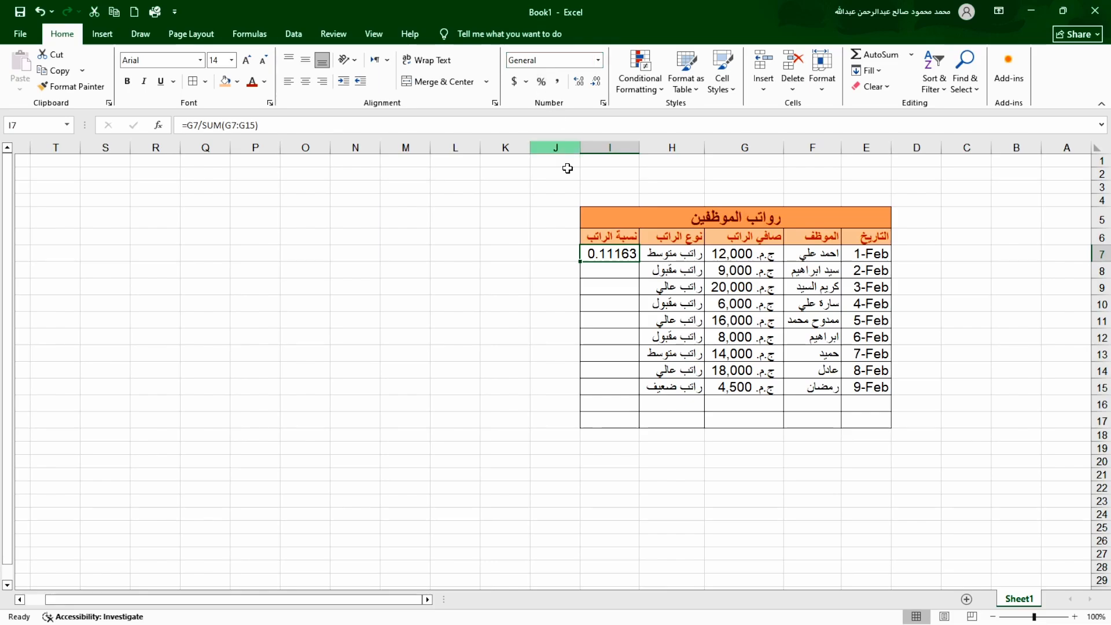
{"action": "left_click", "coordinate": [543, 85]}
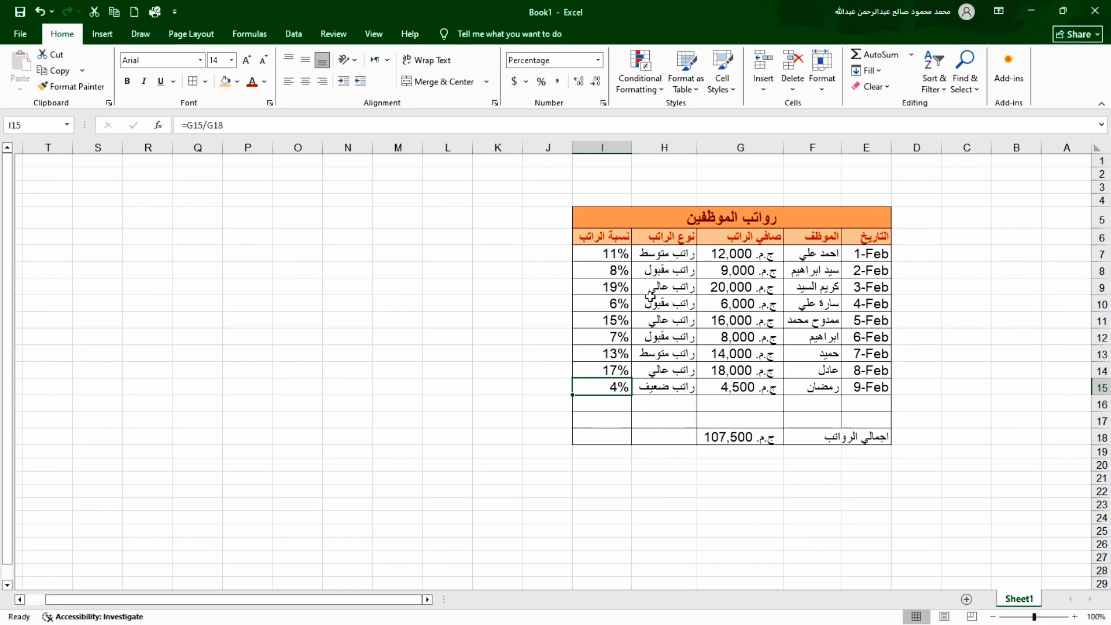
Select I7:I15 and examine the conditional formatting options for highlight rules, top/bottom rules and data bars.
{"action": "left_click", "coordinate": [613, 255]}
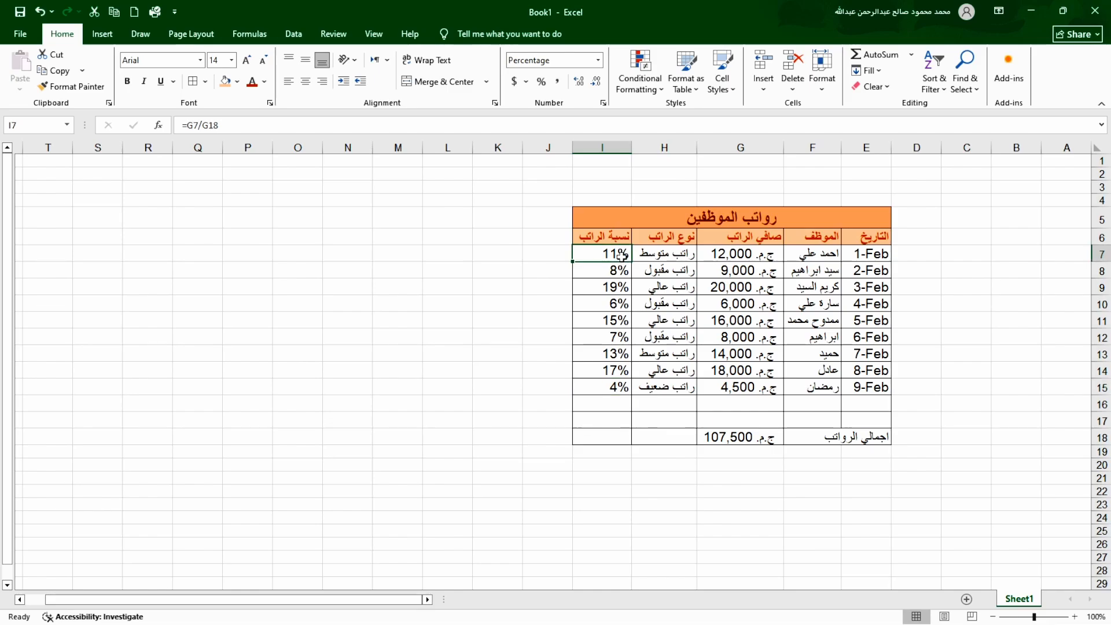
{"action": "left_click_drag", "start_coordinate": [611, 255], "coordinate": [619, 385]}
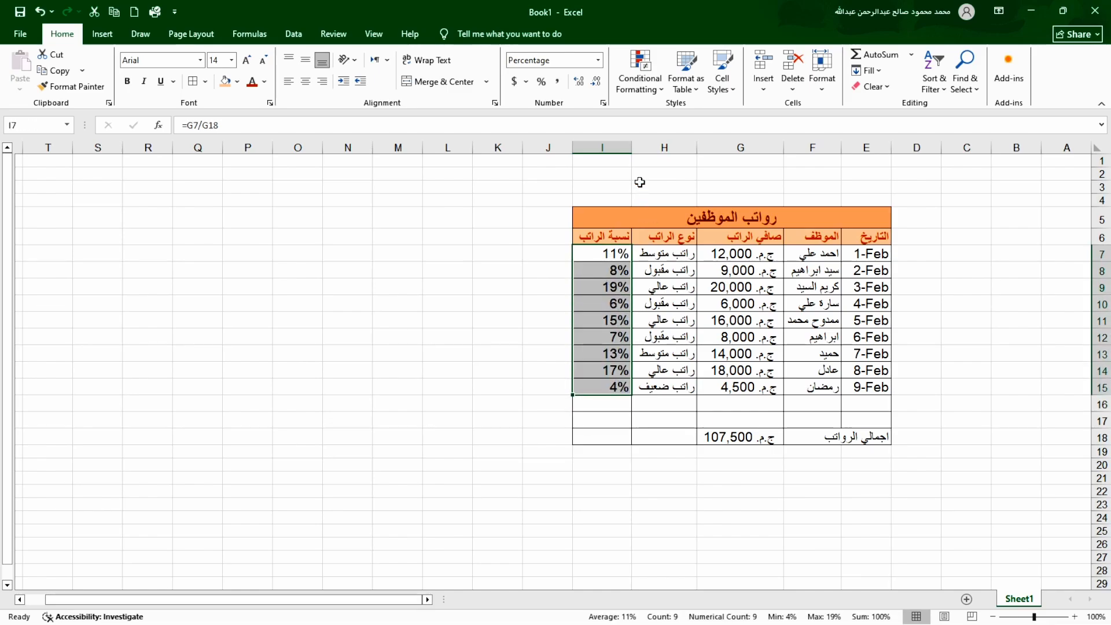
{"action": "left_click", "coordinate": [661, 85]}
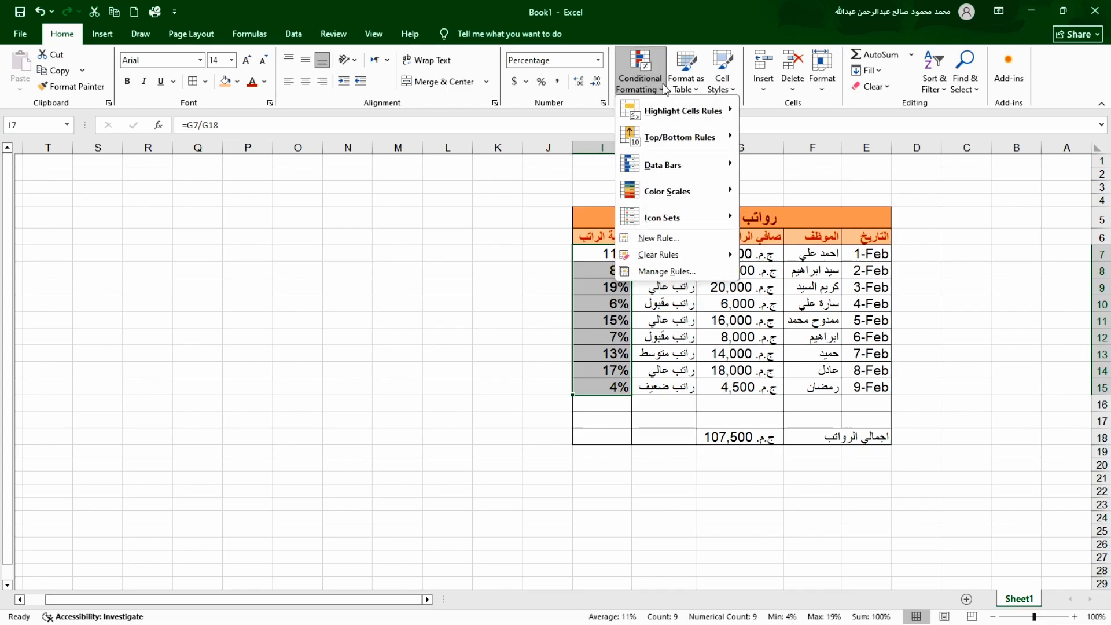
{"action": "mouse_move", "coordinate": [668, 120]}
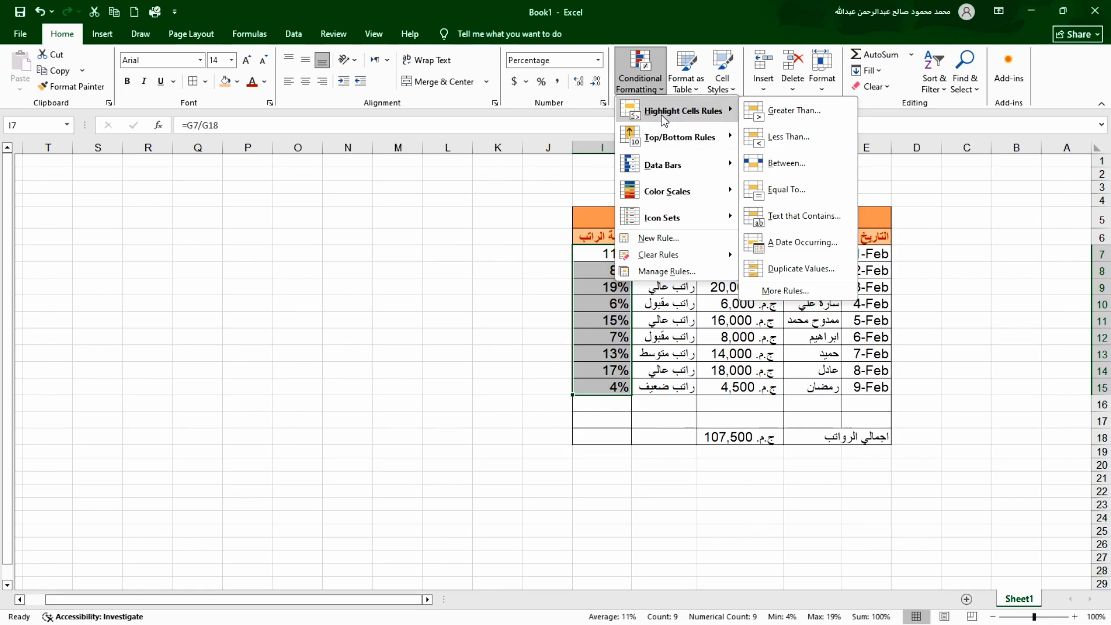
{"action": "mouse_move", "coordinate": [688, 142]}
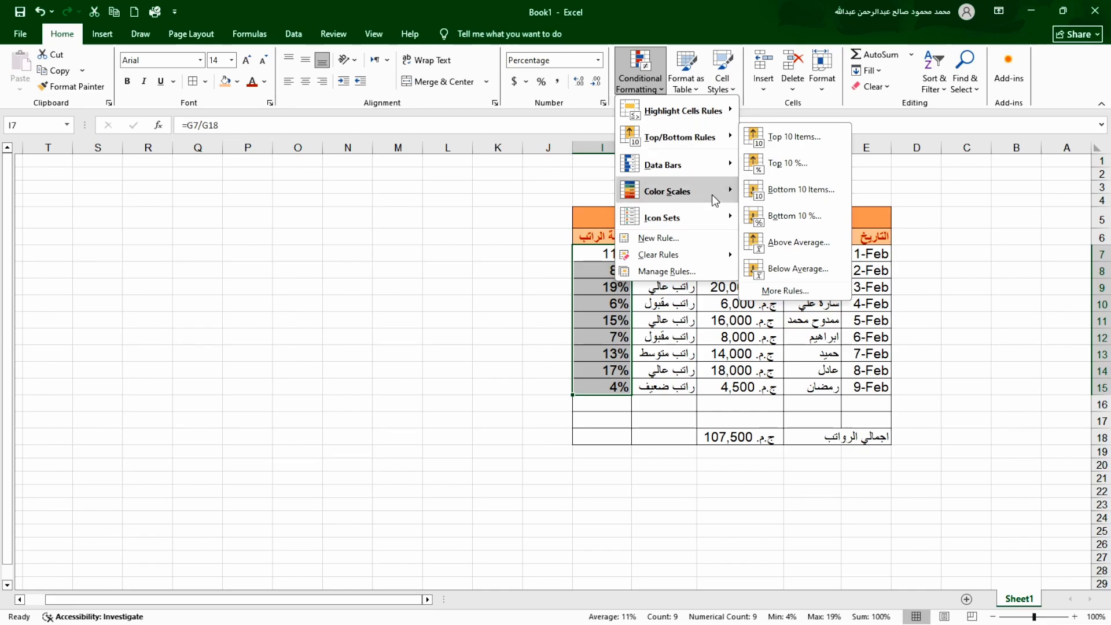
{"action": "mouse_move", "coordinate": [713, 197]}
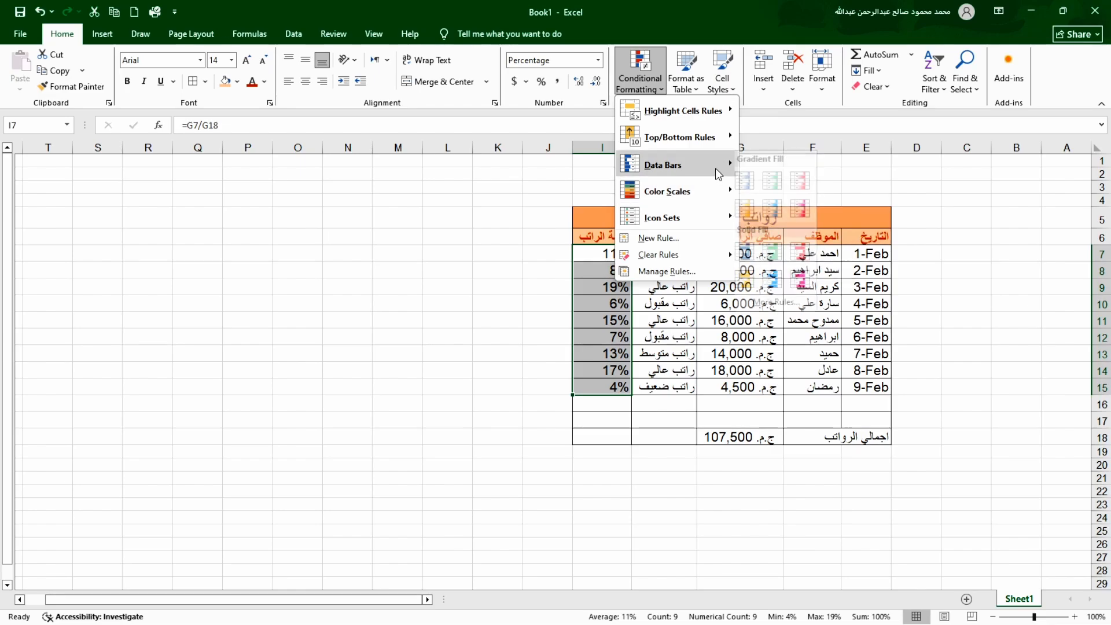
{"action": "mouse_move", "coordinate": [718, 173]}
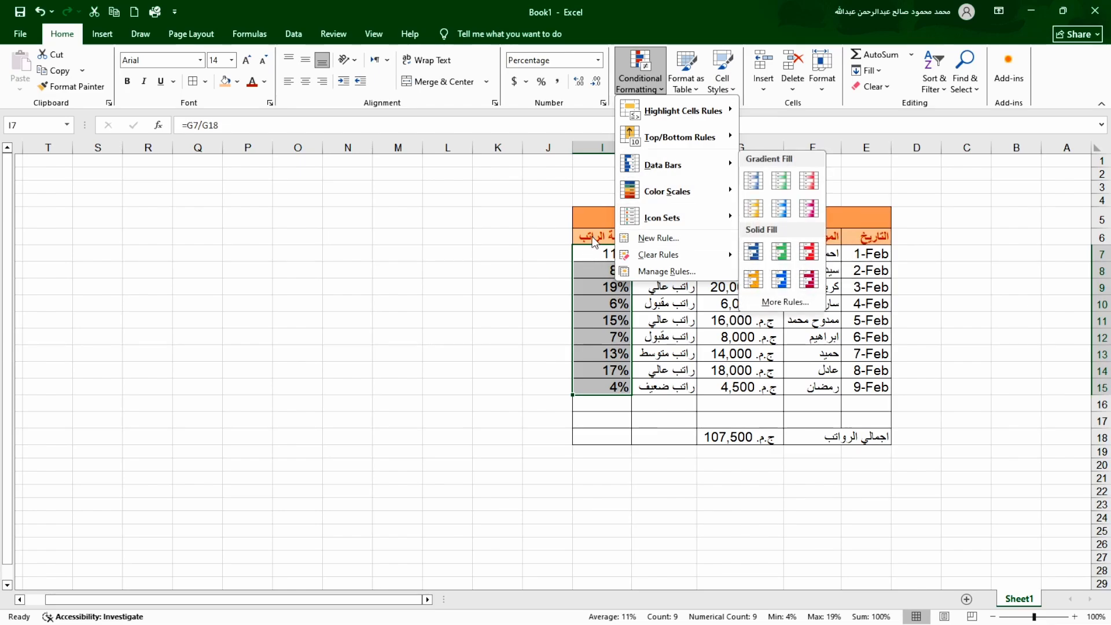
{"action": "left_click", "coordinate": [544, 268]}
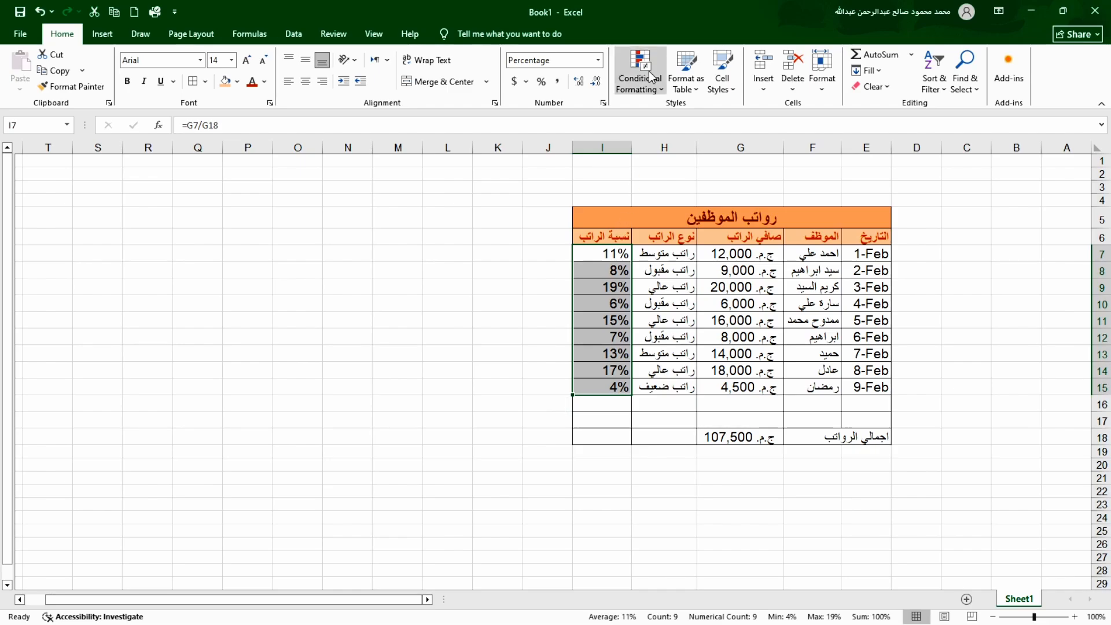
Apply a Top 10% conditional formatting rule to I7:I15 with Green Fill with Dark Green Text.
{"action": "left_click", "coordinate": [660, 88]}
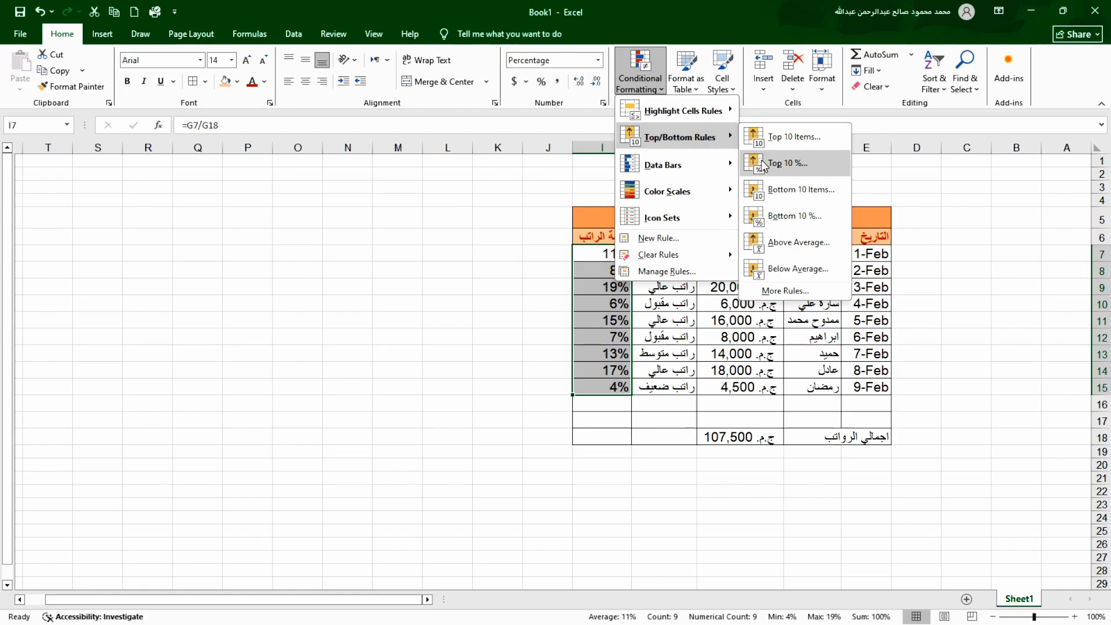
{"action": "left_click", "coordinate": [763, 165]}
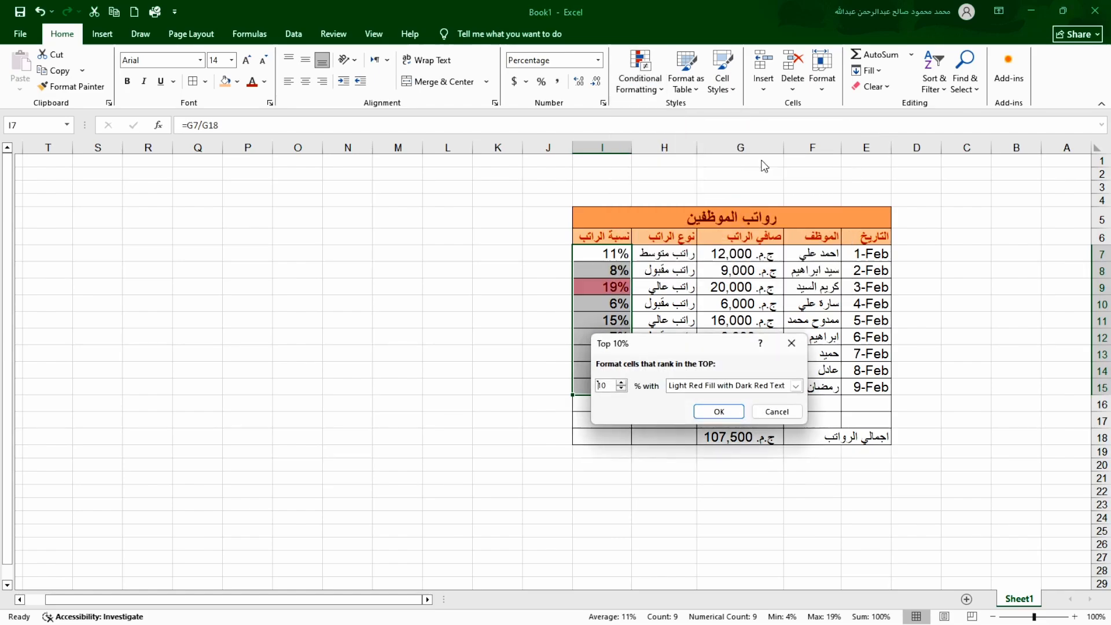
{"action": "left_click", "coordinate": [797, 386]}
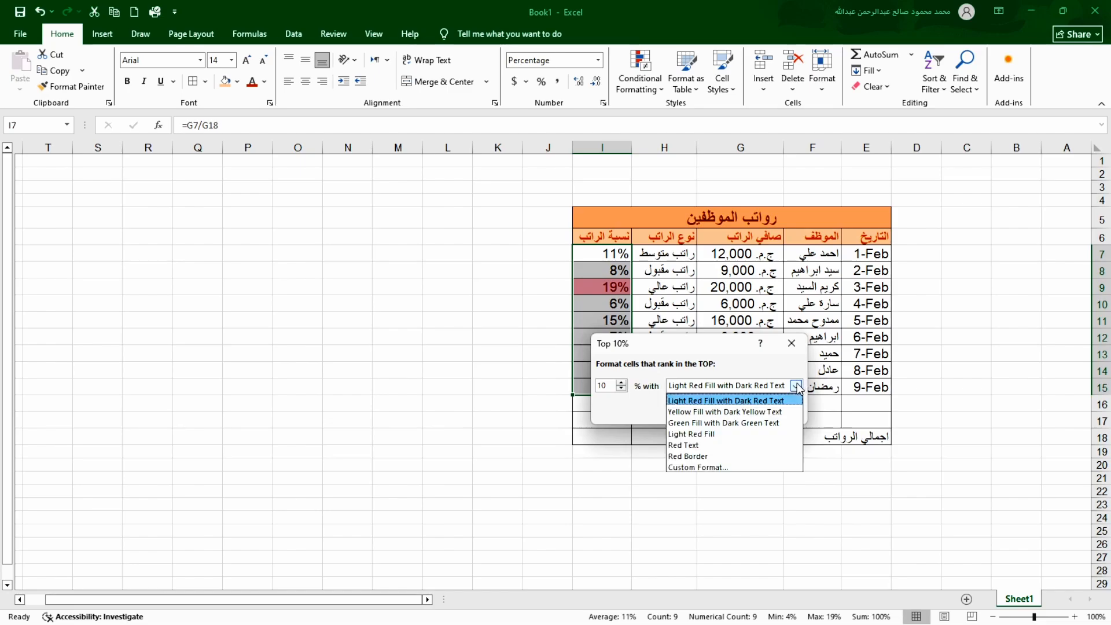
{"action": "left_click", "coordinate": [750, 423]}
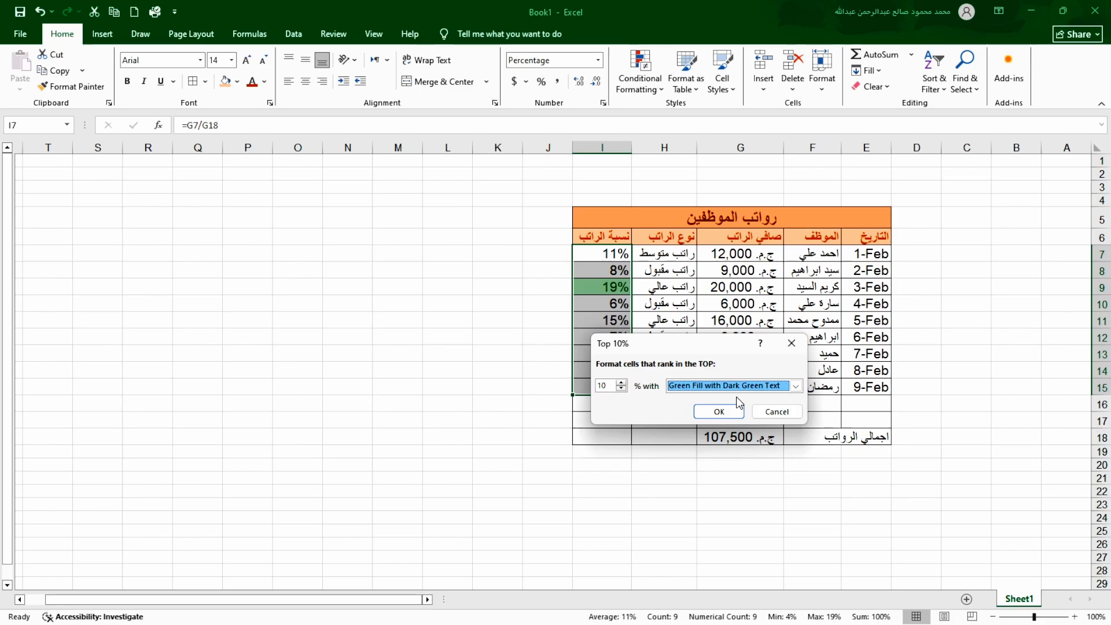
{"action": "left_click", "coordinate": [727, 414]}
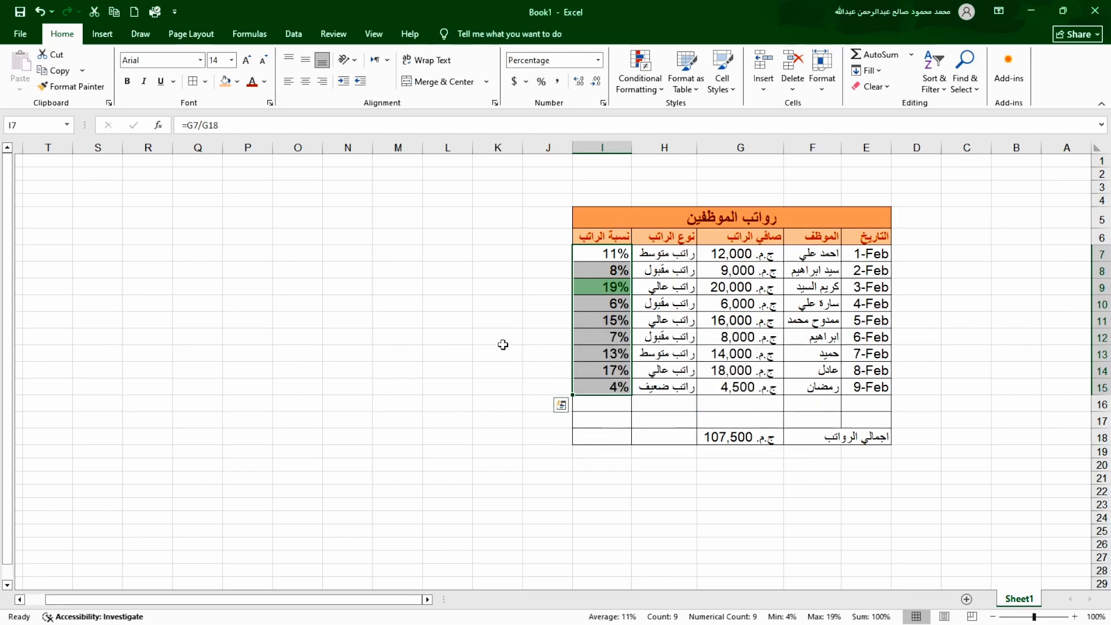
{"action": "left_click", "coordinate": [499, 338]}
Clear the conditional formatting rules from cell I9 only.
{"action": "left_click", "coordinate": [603, 291]}
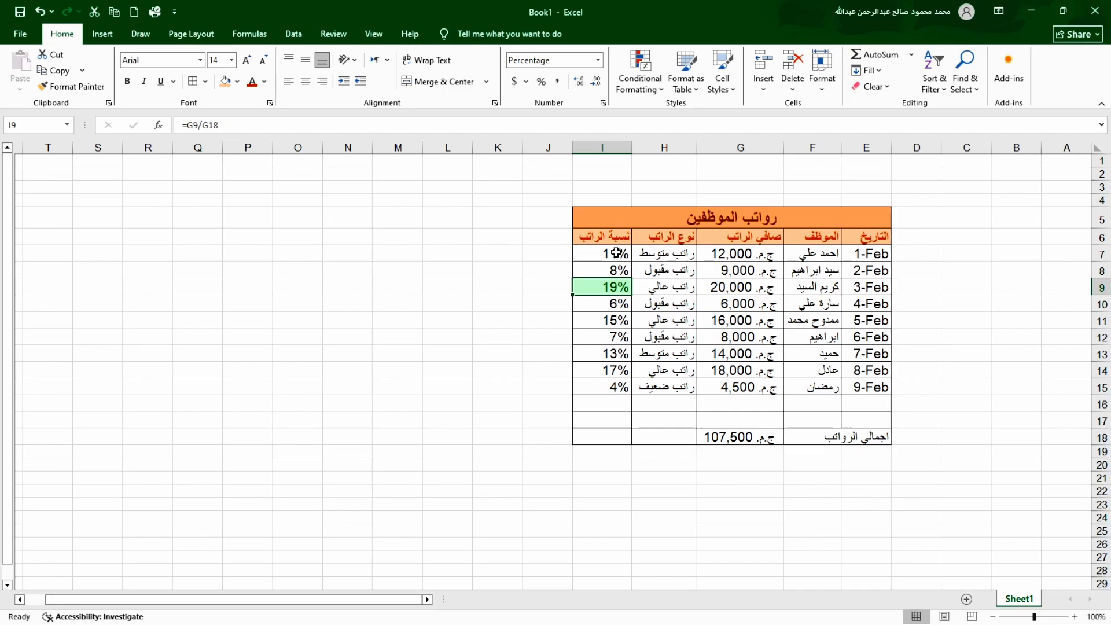
{"action": "left_click", "coordinate": [661, 88]}
{"action": "mouse_move", "coordinate": [705, 254]}
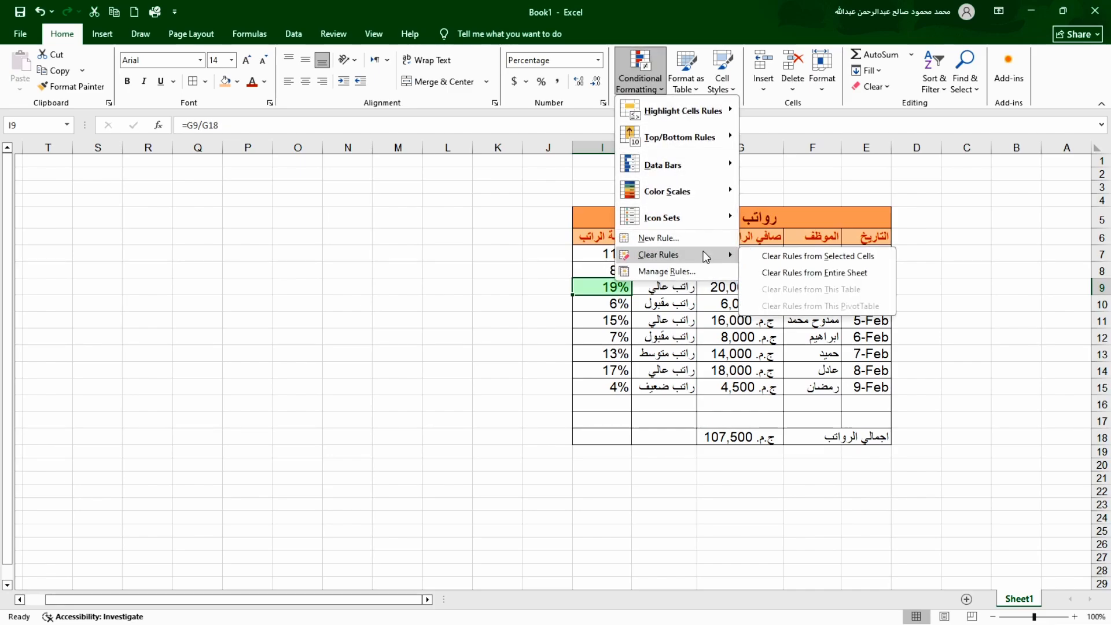
{"action": "left_click", "coordinate": [820, 258]}
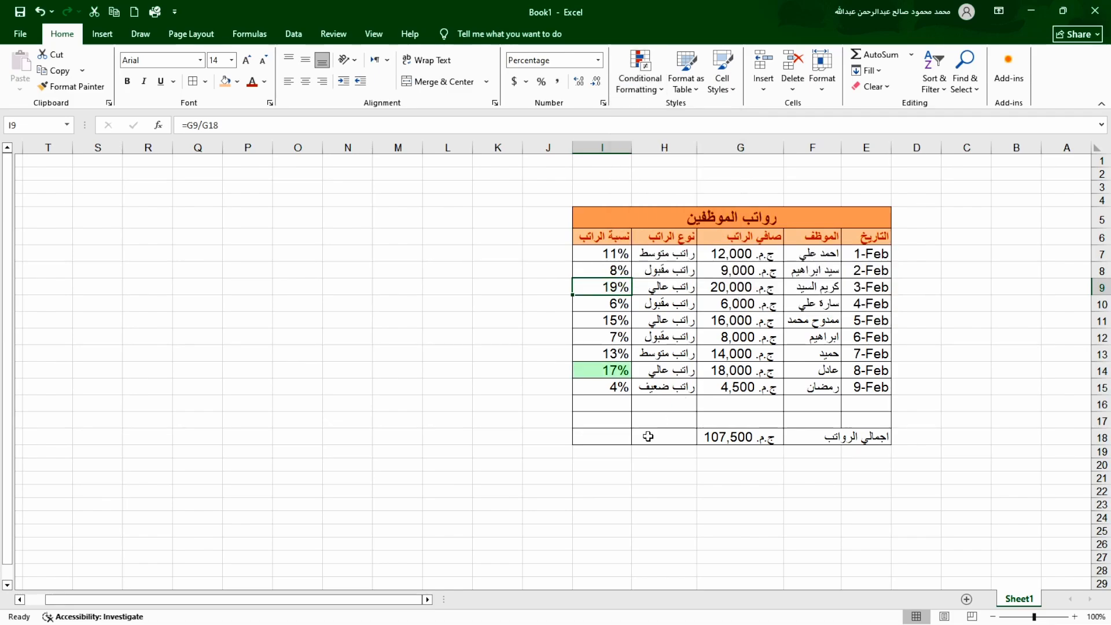
Clear the conditional formatting rules from the entire sheet.
{"action": "left_click", "coordinate": [602, 488]}
{"action": "left_click", "coordinate": [622, 373]}
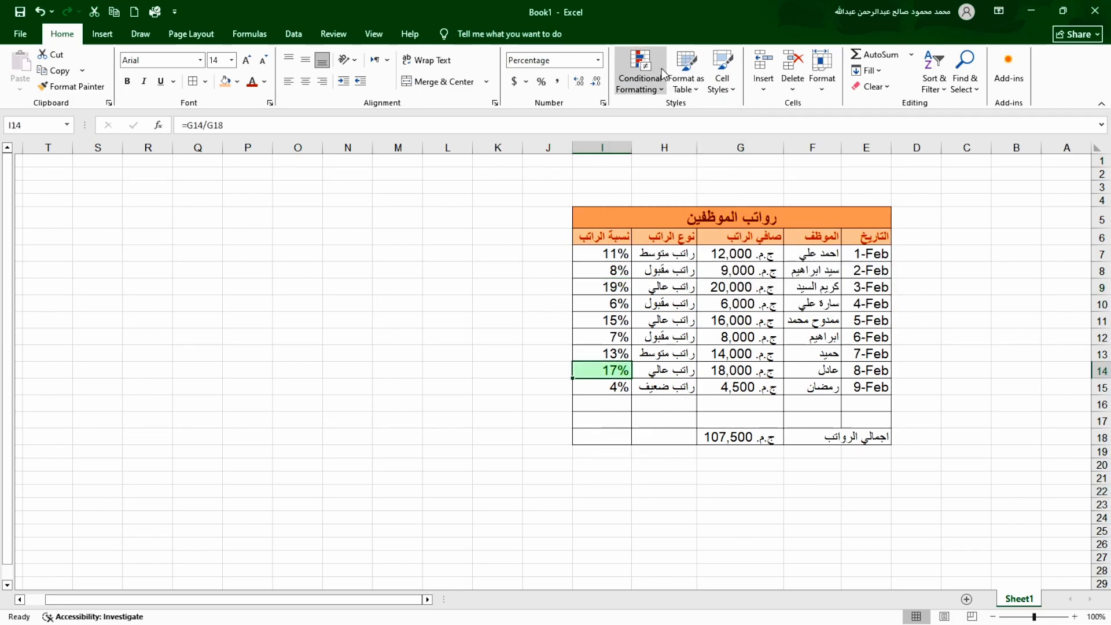
{"action": "left_click", "coordinate": [659, 84]}
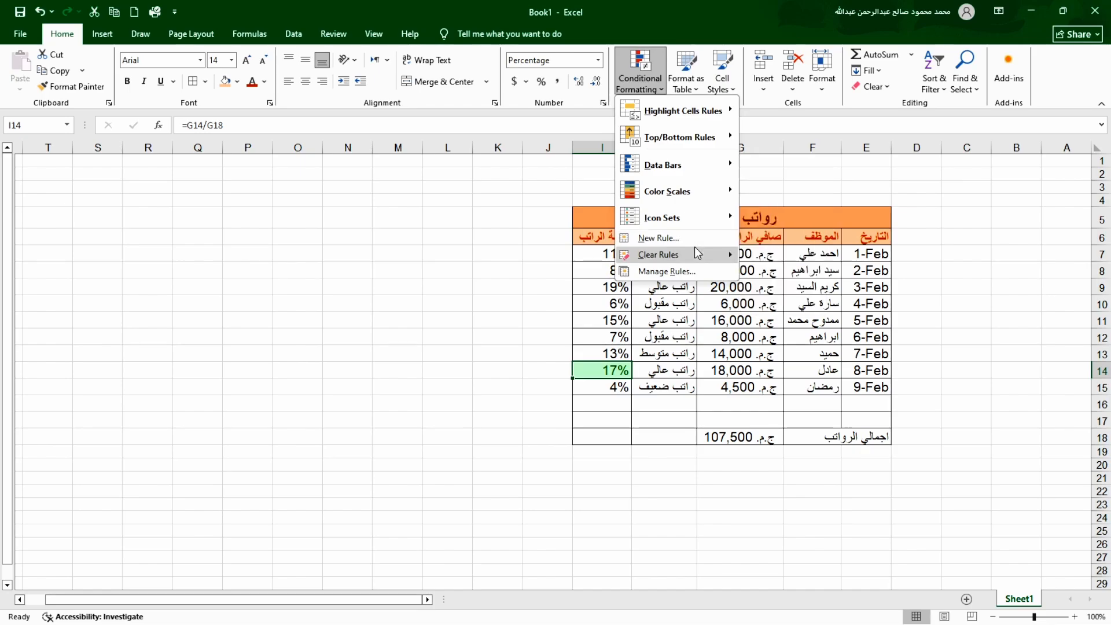
{"action": "mouse_move", "coordinate": [695, 255]}
{"action": "left_click", "coordinate": [788, 274]}
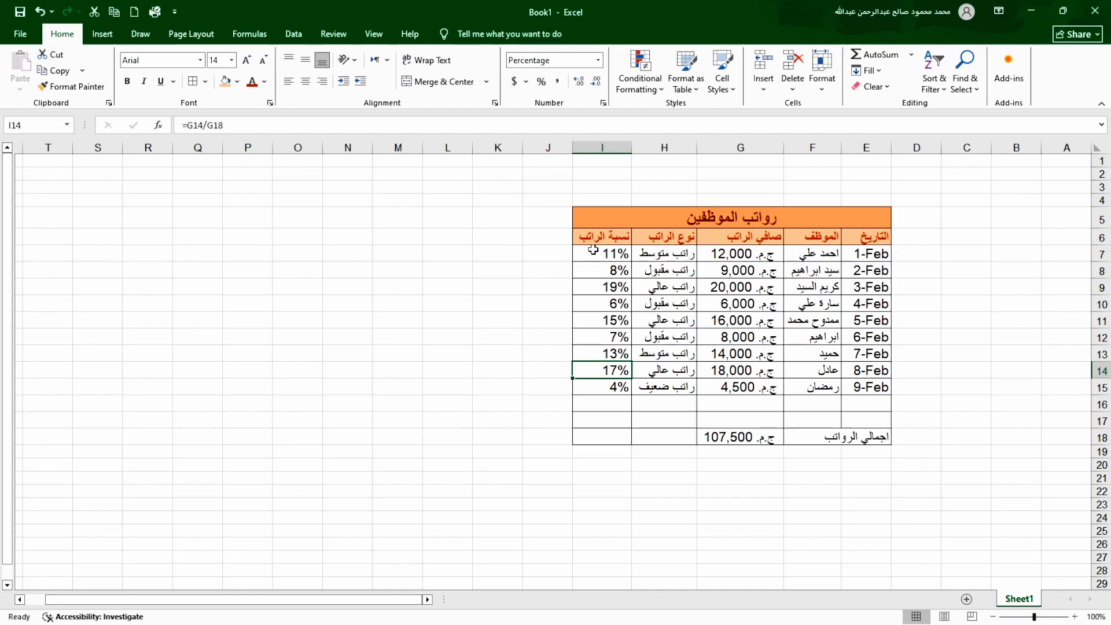
Select I7:I15, preview the data bar styles and examine the custom data bar rule settings without creating a rule.
{"action": "left_click_drag", "start_coordinate": [593, 252], "coordinate": [601, 386]}
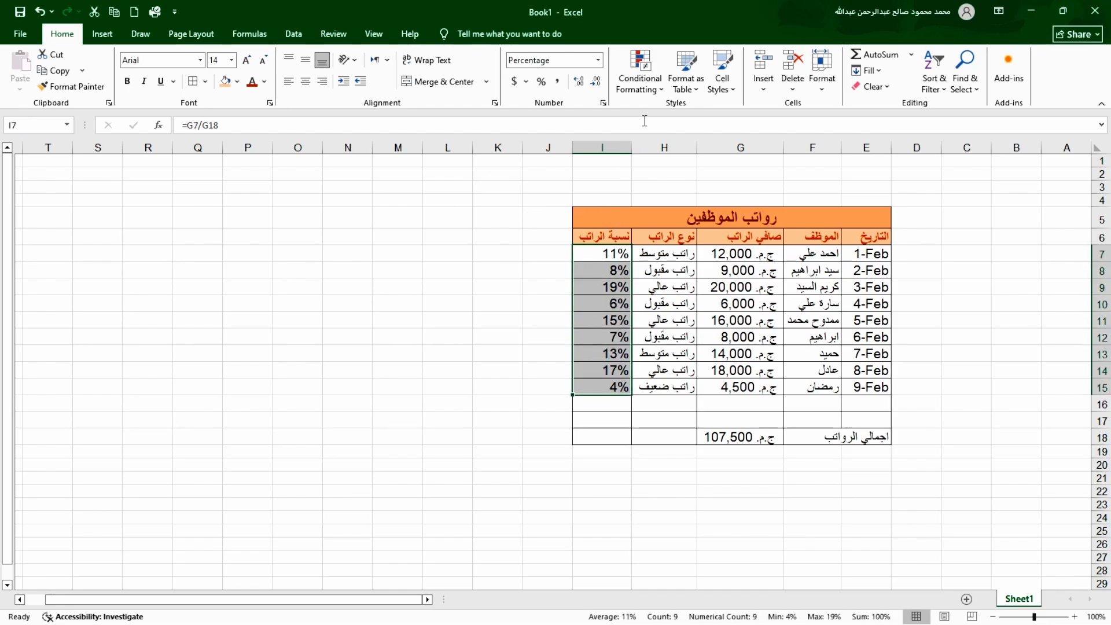
{"action": "left_click", "coordinate": [656, 88]}
{"action": "mouse_move", "coordinate": [701, 168]}
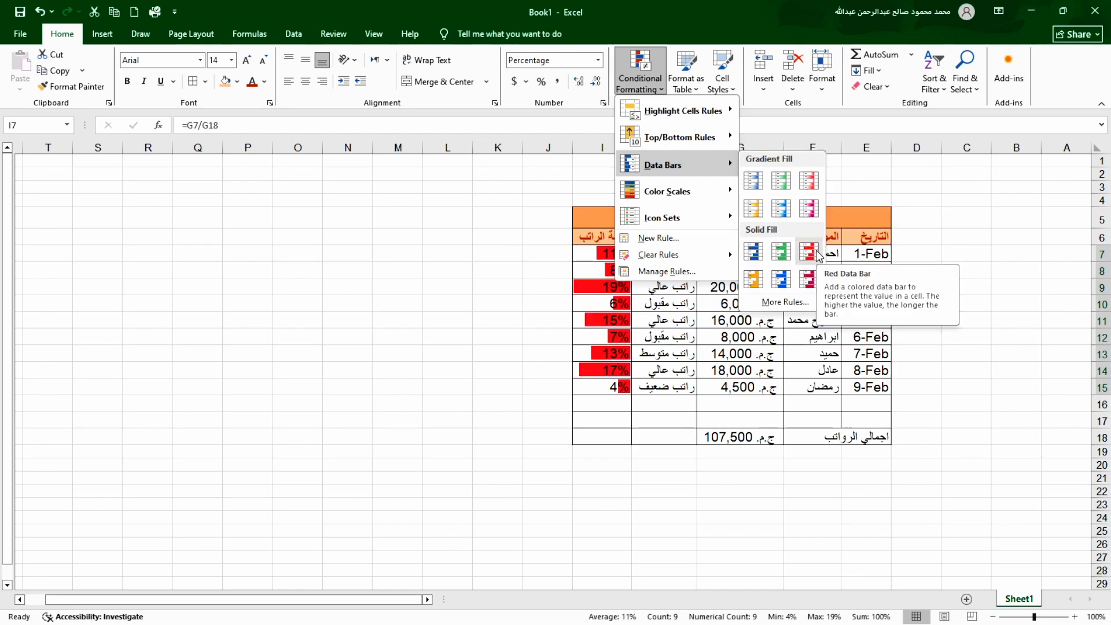
{"action": "left_click", "coordinate": [787, 302]}
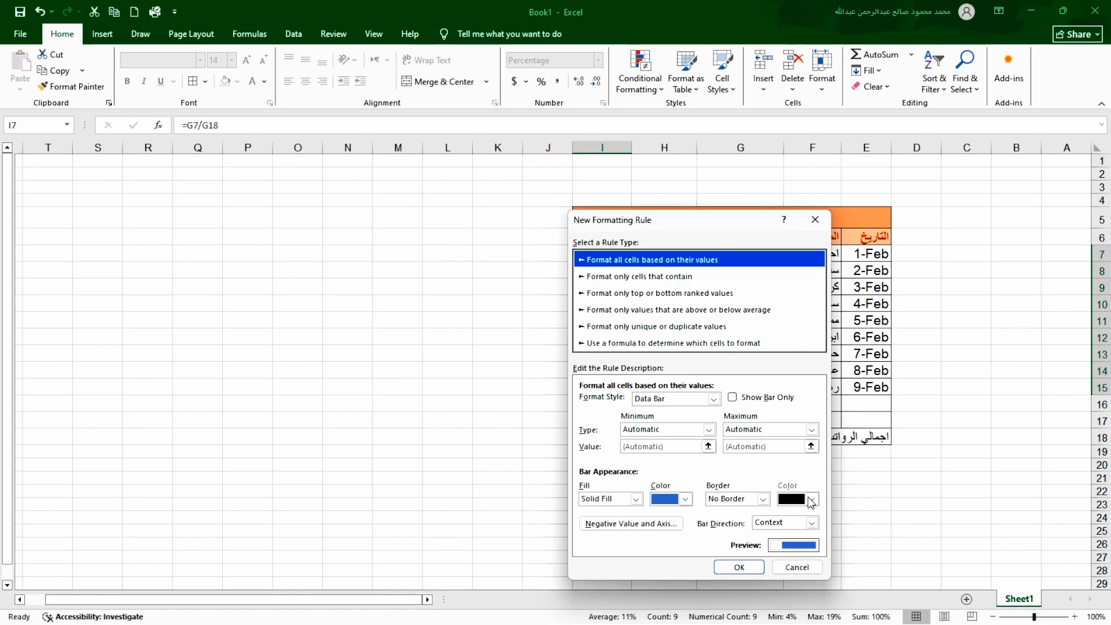
{"action": "left_click", "coordinate": [815, 220]}
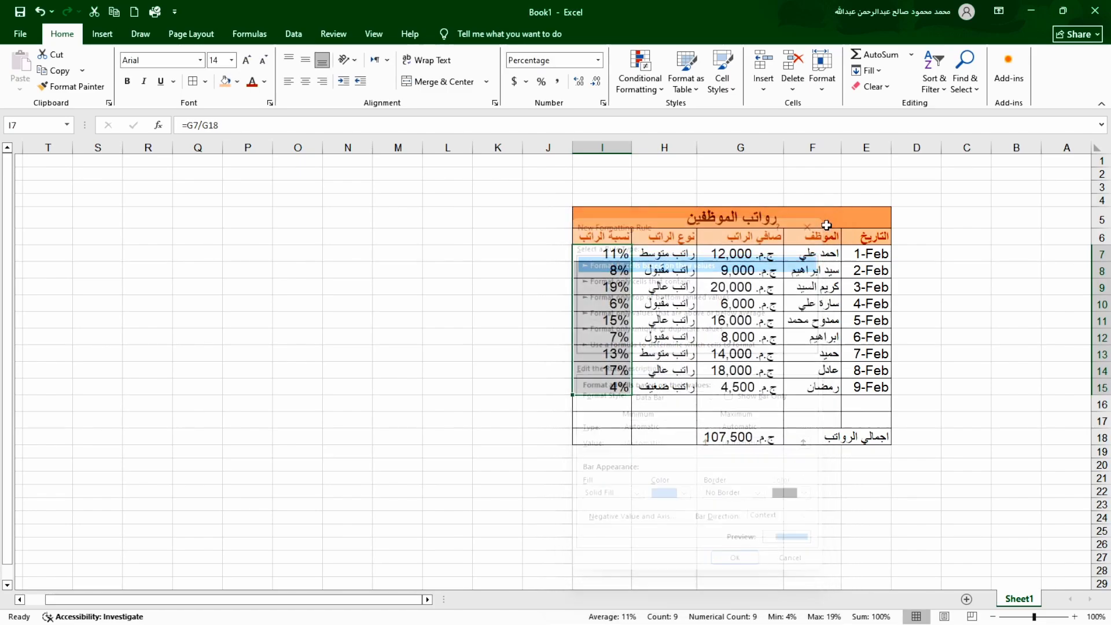
Apply the light blue gradient-fill data bars to the salary percentages in I7:I15.
{"action": "left_click", "coordinate": [662, 90]}
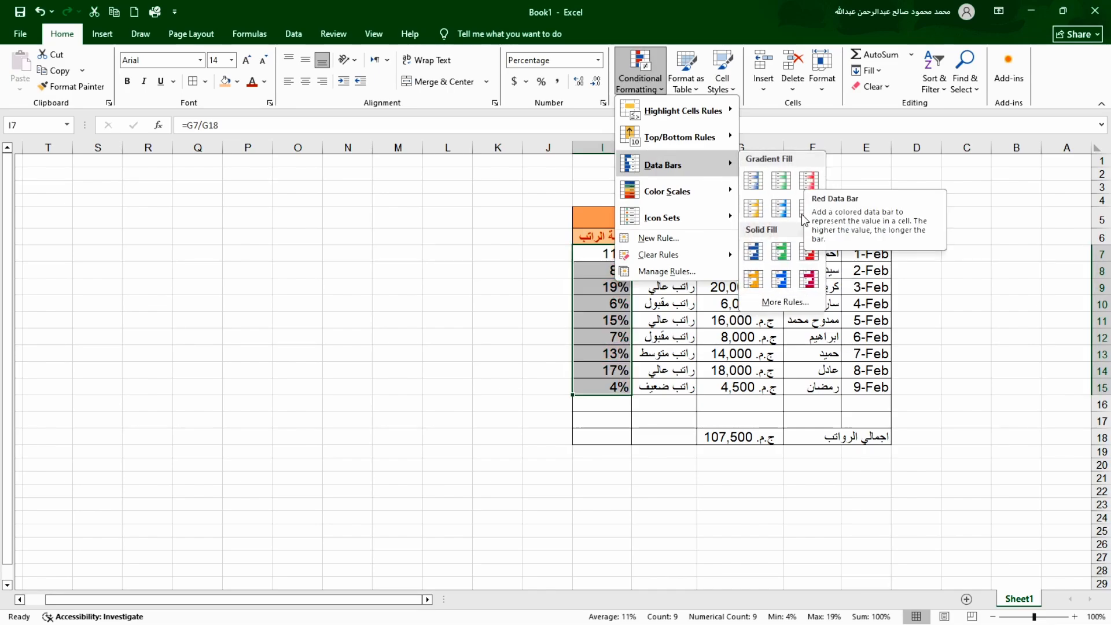
{"action": "left_click", "coordinate": [781, 220]}
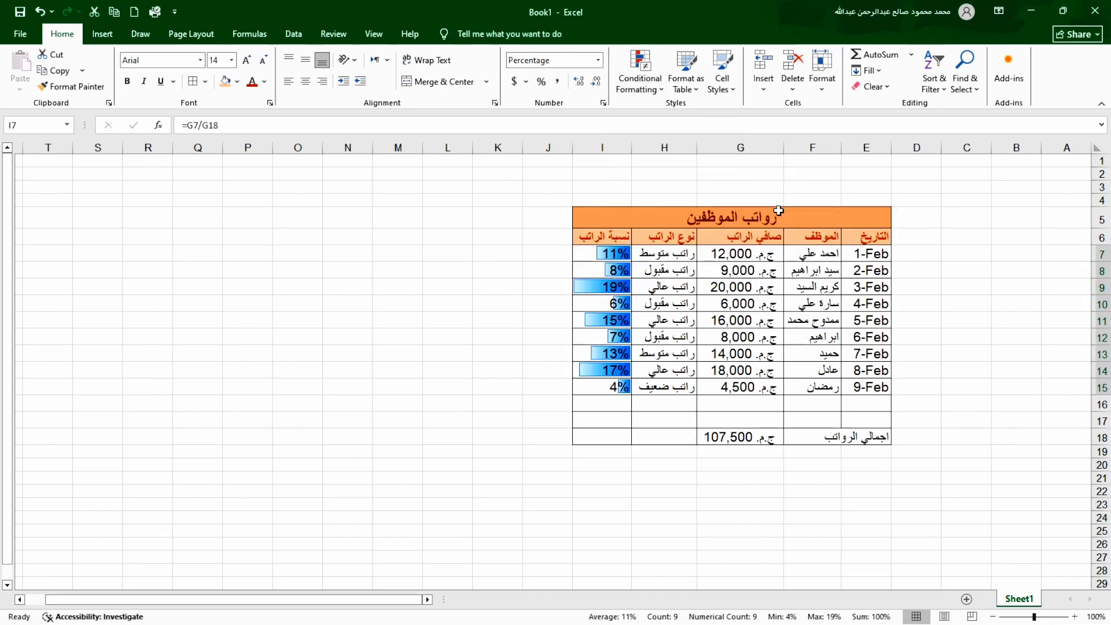
{"action": "left_click", "coordinate": [489, 256]}
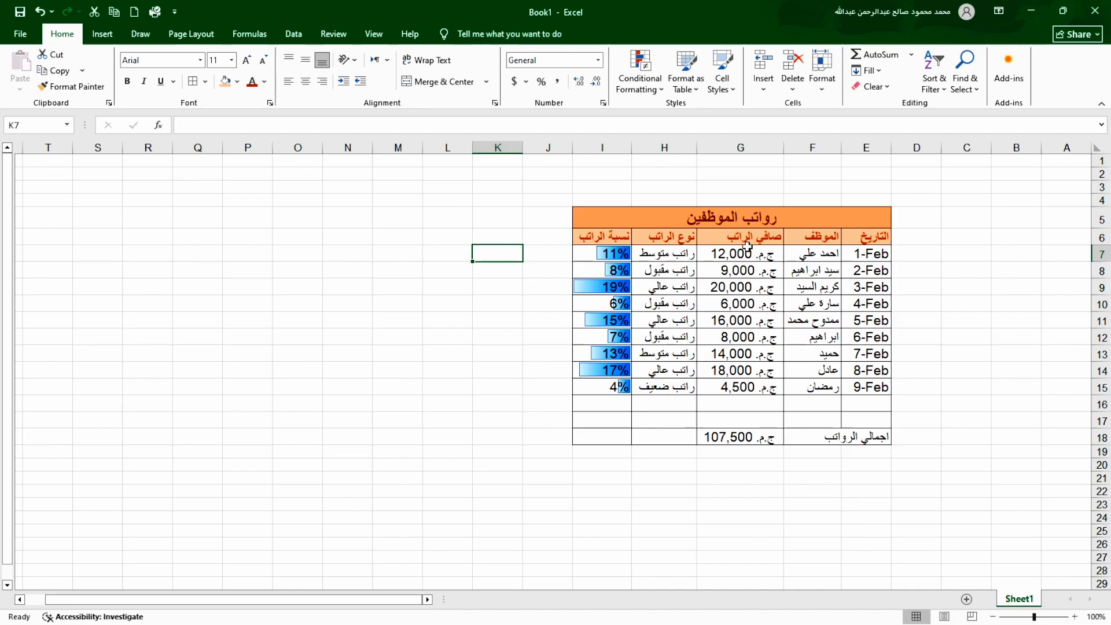
Highlight the net salaries in G7:G15 that are equal to 16000 with Light Red Fill with Dark Red Text.
{"action": "left_click_drag", "start_coordinate": [746, 253], "coordinate": [731, 391]}
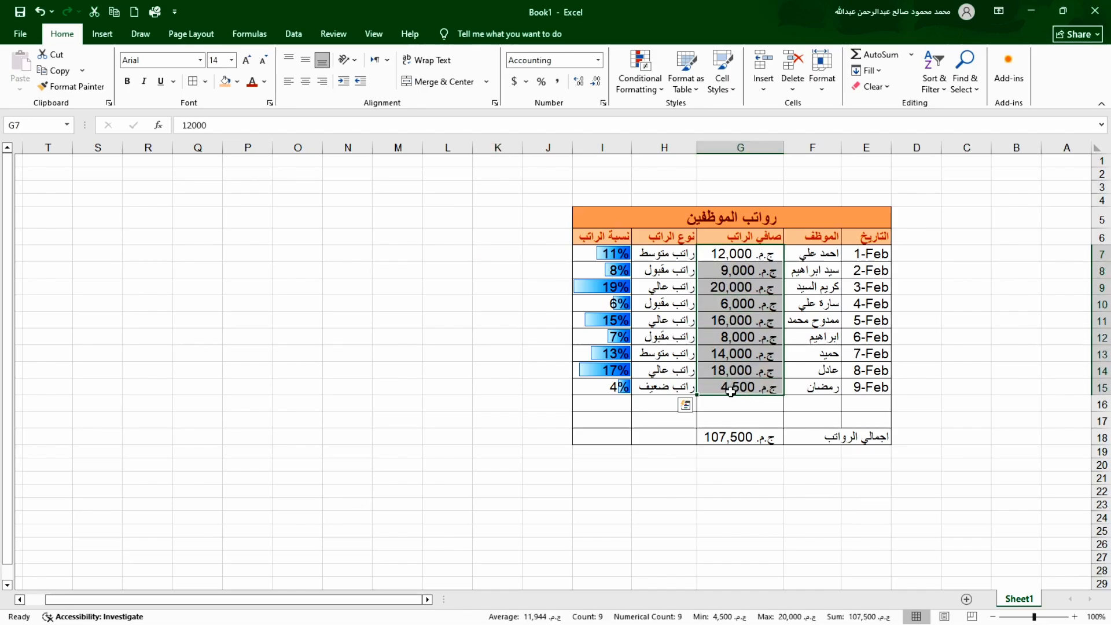
{"action": "left_click", "coordinate": [662, 93]}
{"action": "mouse_move", "coordinate": [672, 110]}
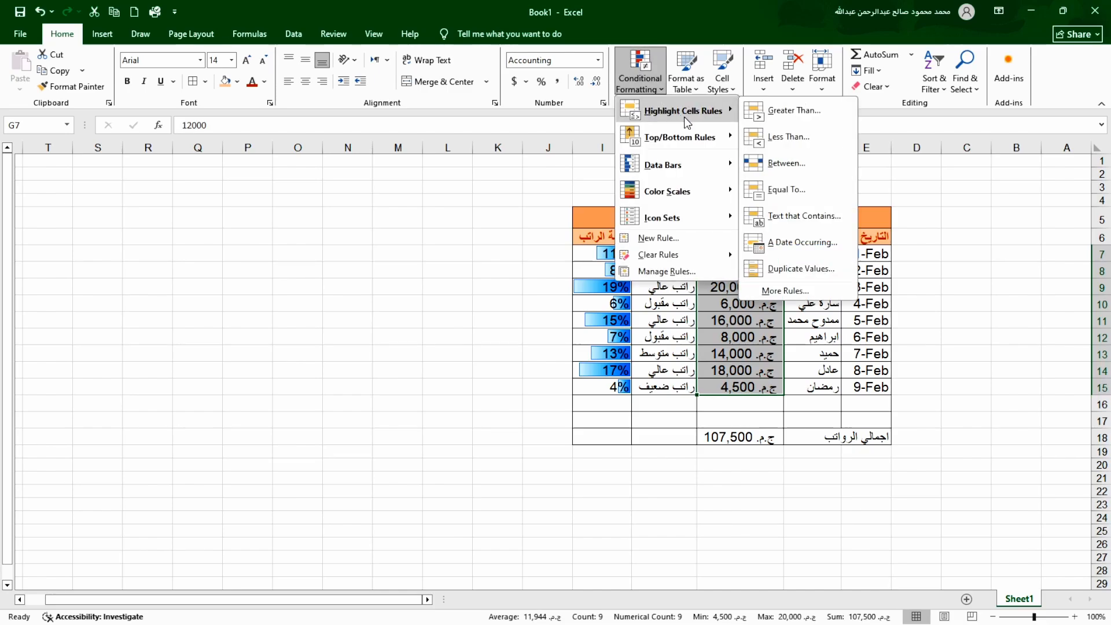
{"action": "left_click", "coordinate": [790, 184]}
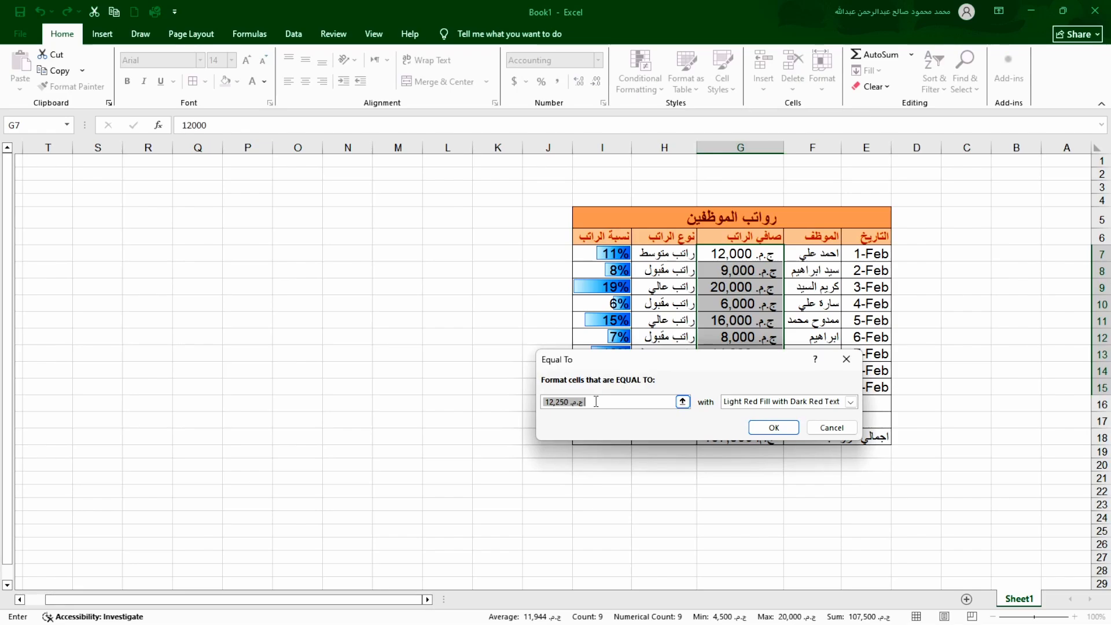
{"action": "key", "text": "BackSpace"}
{"action": "type", "text": "16000"}
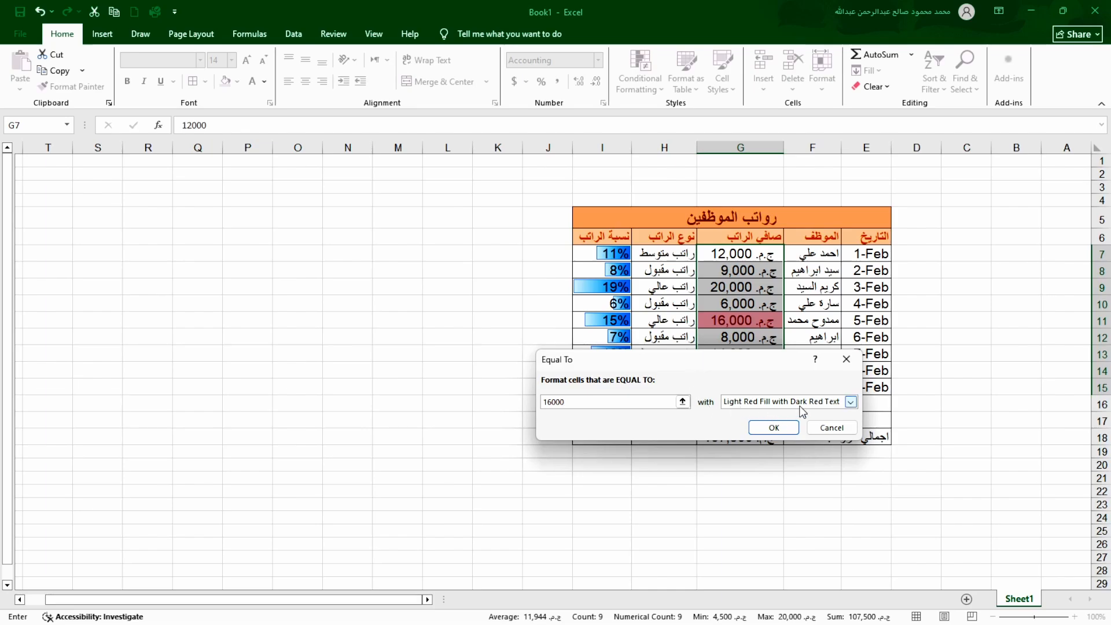
{"action": "left_click", "coordinate": [850, 402]}
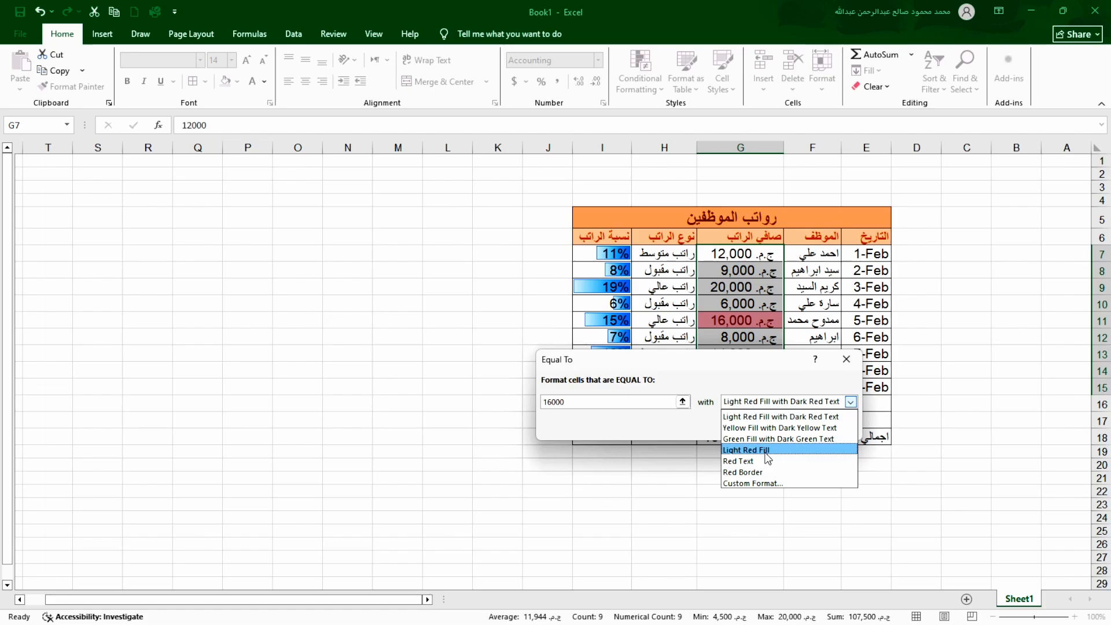
{"action": "left_click", "coordinate": [765, 452]}
{"action": "left_click", "coordinate": [850, 401]}
{"action": "left_click", "coordinate": [812, 417]}
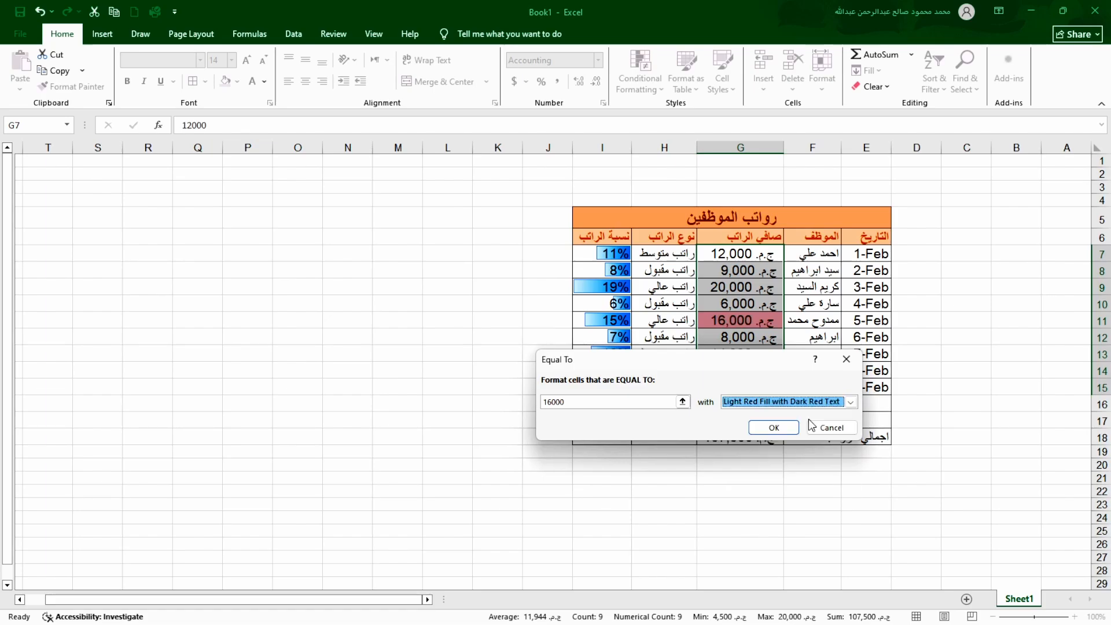
{"action": "left_click", "coordinate": [772, 426]}
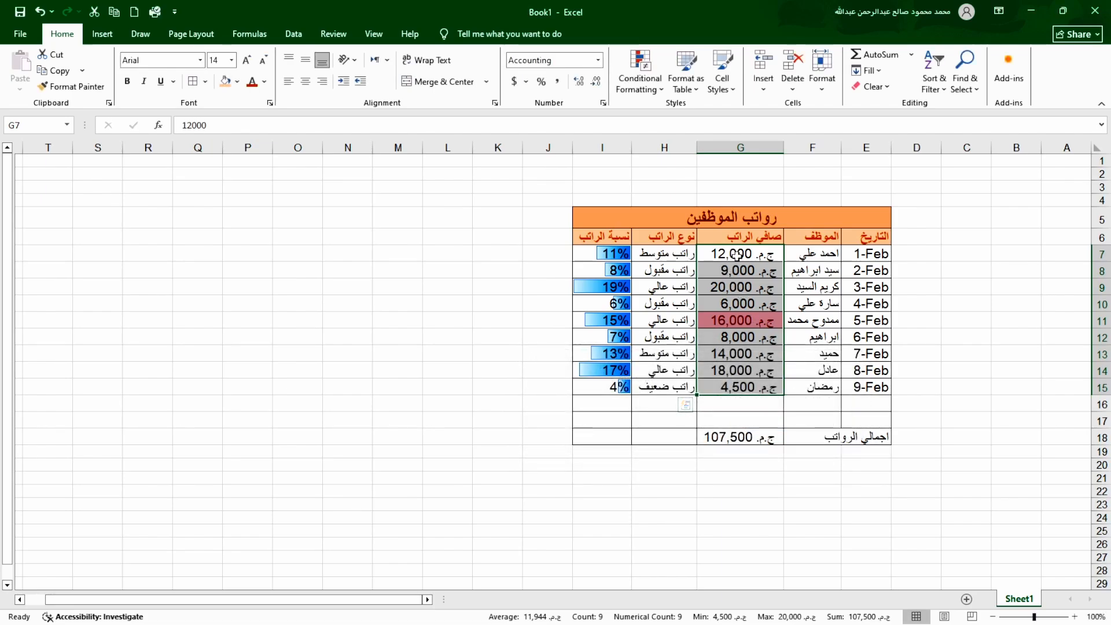
Clear all conditional formatting rules from the sheet, including the percentage data bars and the salary highlight.
{"action": "left_click_drag", "start_coordinate": [737, 252], "coordinate": [736, 387]}
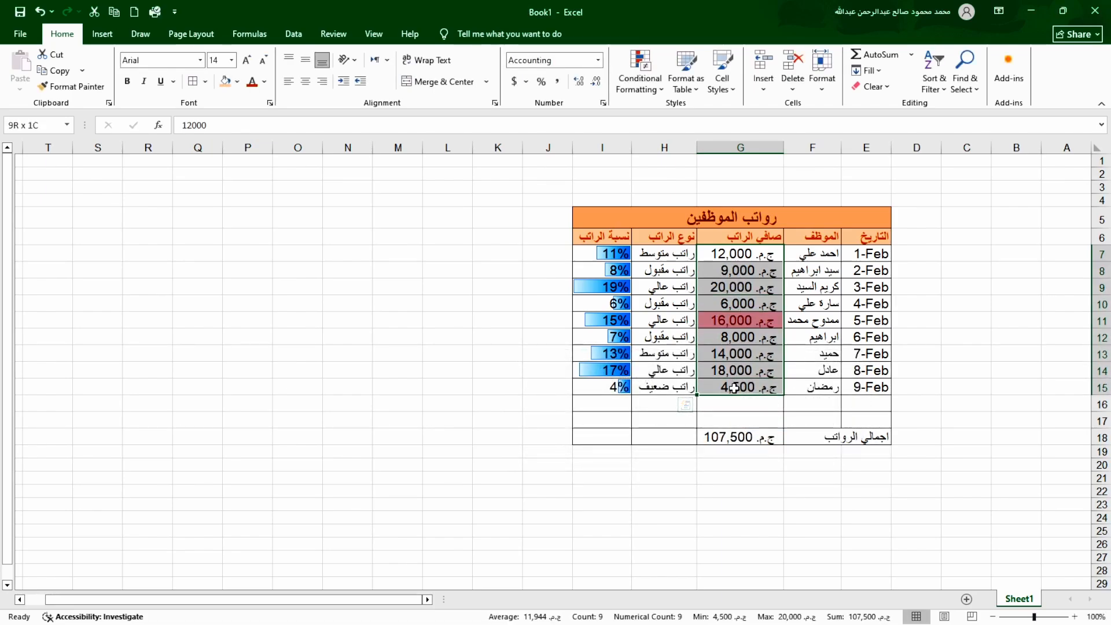
{"action": "left_click", "coordinate": [666, 93]}
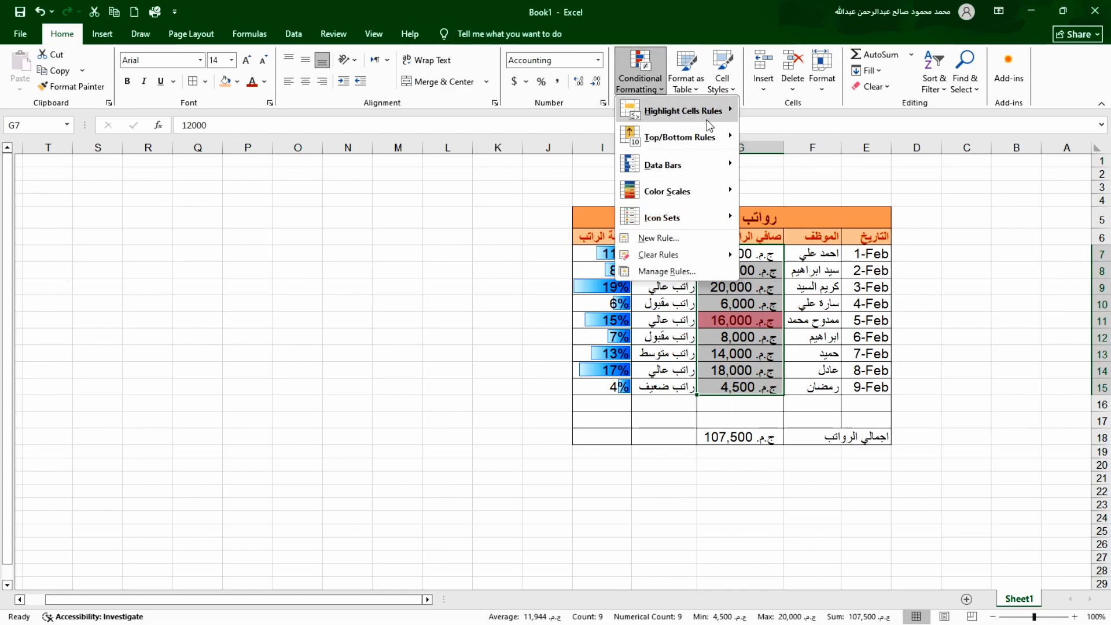
{"action": "mouse_move", "coordinate": [710, 125]}
Highlight the net salaries in G7:G15 that are equal to 20000 with Light Red Fill with Dark Red Text.
{"action": "left_click_drag", "start_coordinate": [736, 252], "coordinate": [732, 388]}
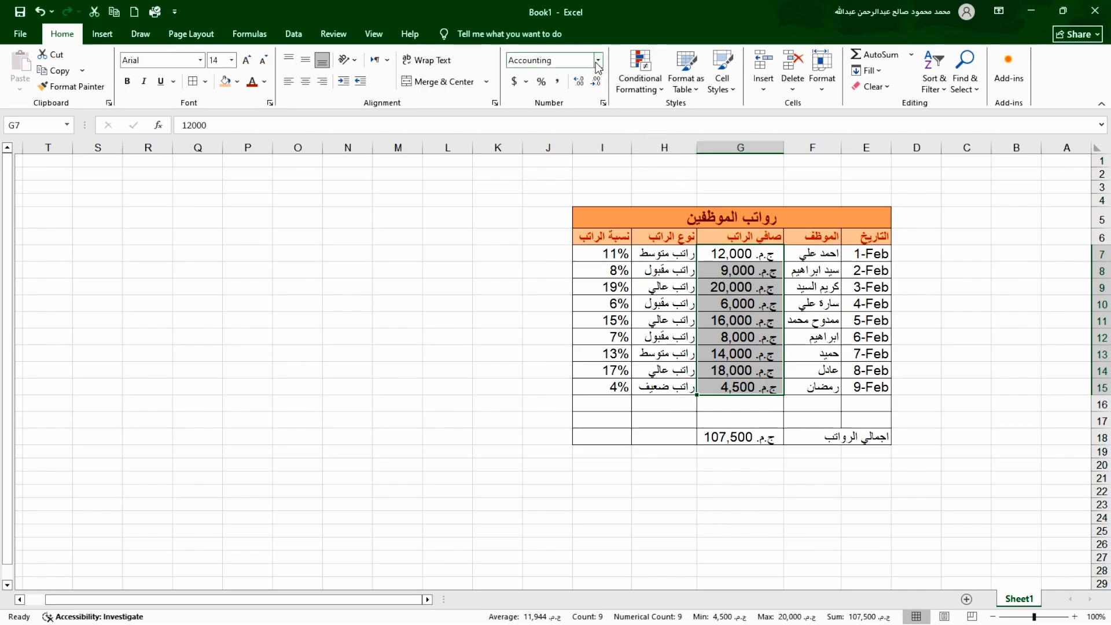
{"action": "left_click", "coordinate": [661, 89]}
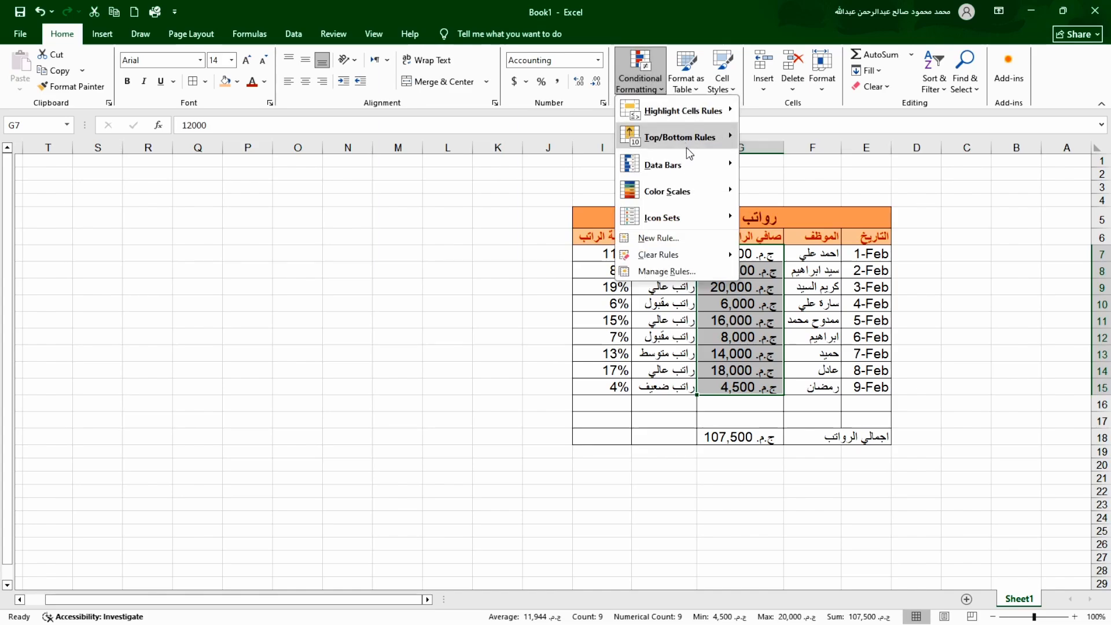
{"action": "mouse_move", "coordinate": [687, 152]}
{"action": "mouse_move", "coordinate": [702, 109]}
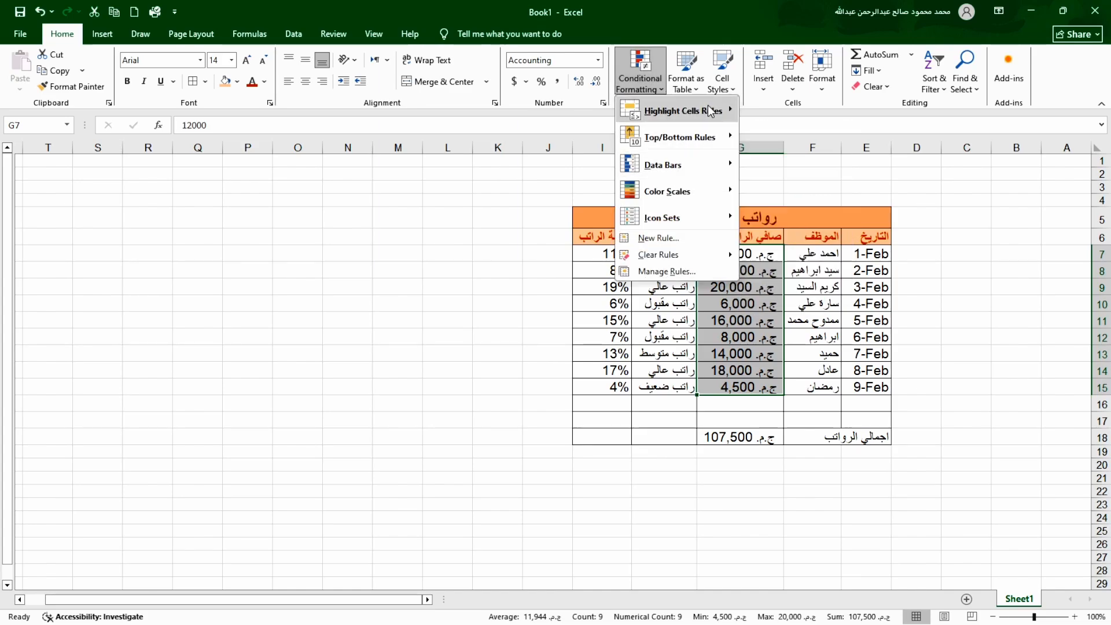
{"action": "left_click", "coordinate": [782, 186]}
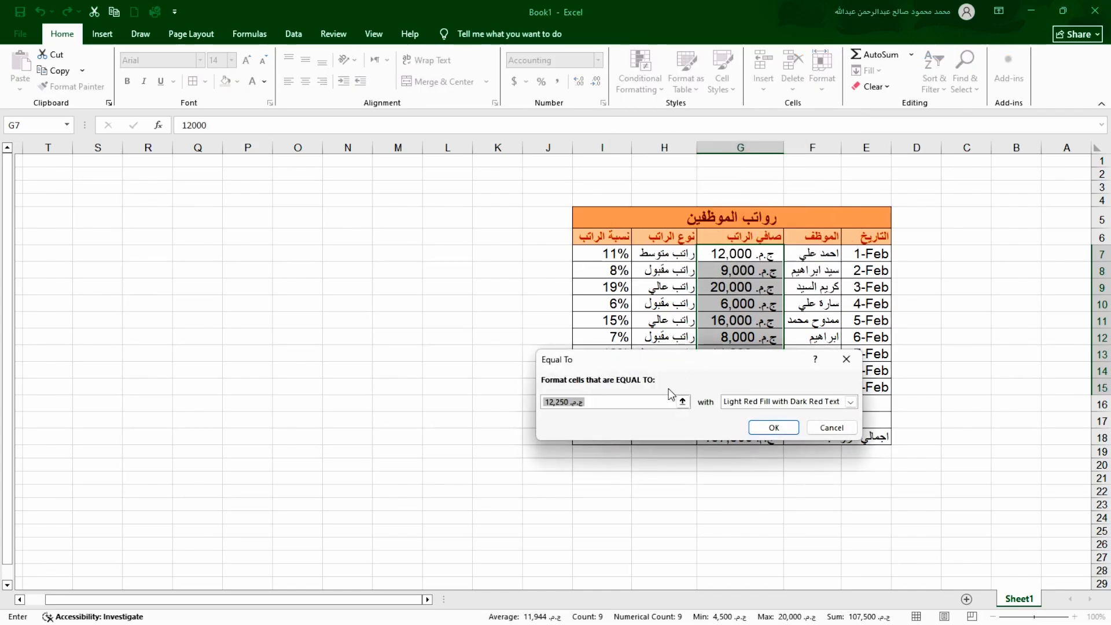
{"action": "type", "text": "20"}
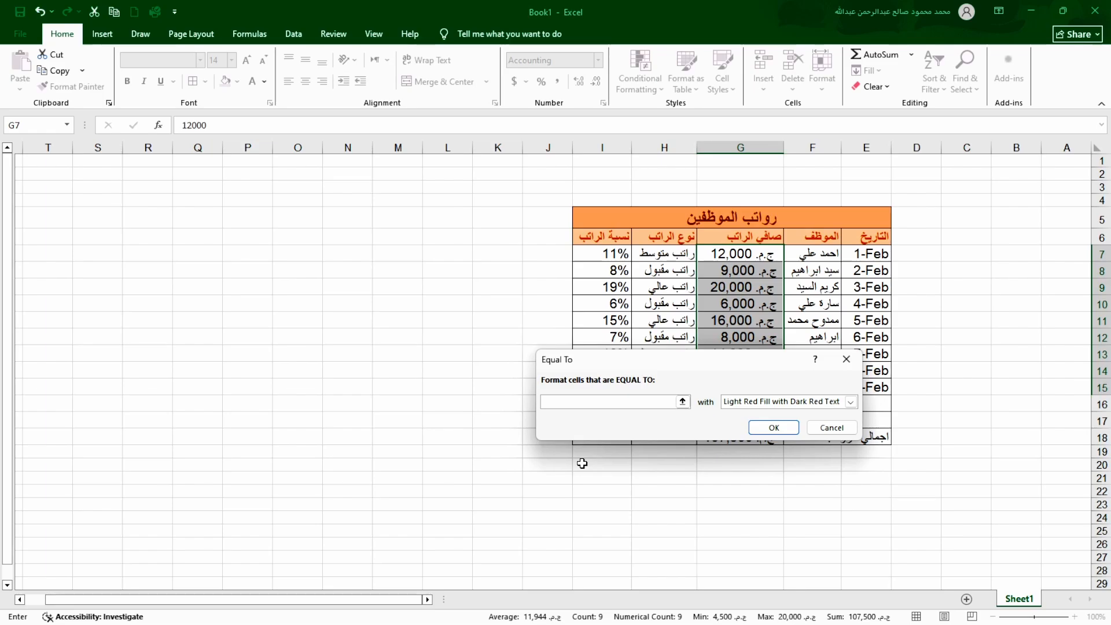
{"action": "type", "text": "000"}
{"action": "left_click", "coordinate": [759, 429]}
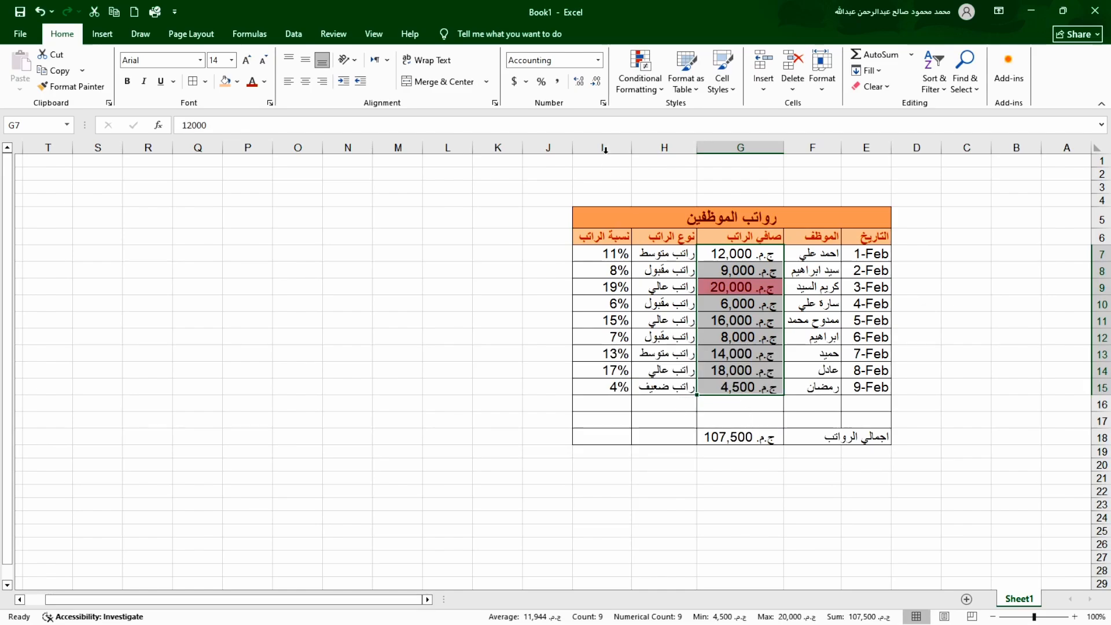
Clear the conditional formatting rules from the entire sheet.
{"action": "left_click", "coordinate": [662, 88]}
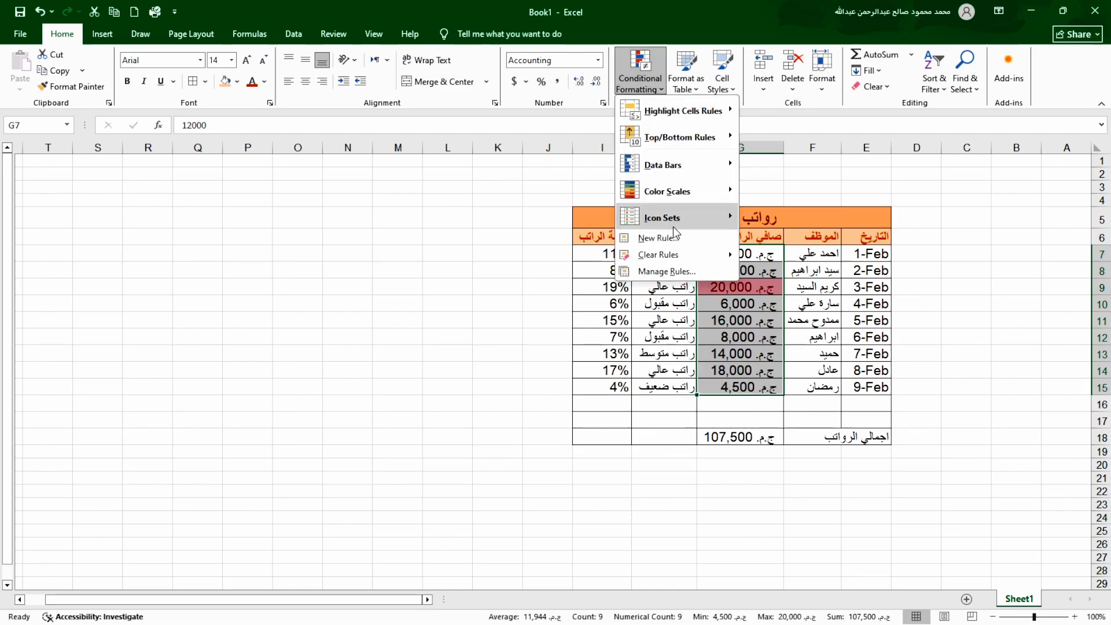
{"action": "mouse_move", "coordinate": [683, 256]}
{"action": "left_click", "coordinate": [769, 271]}
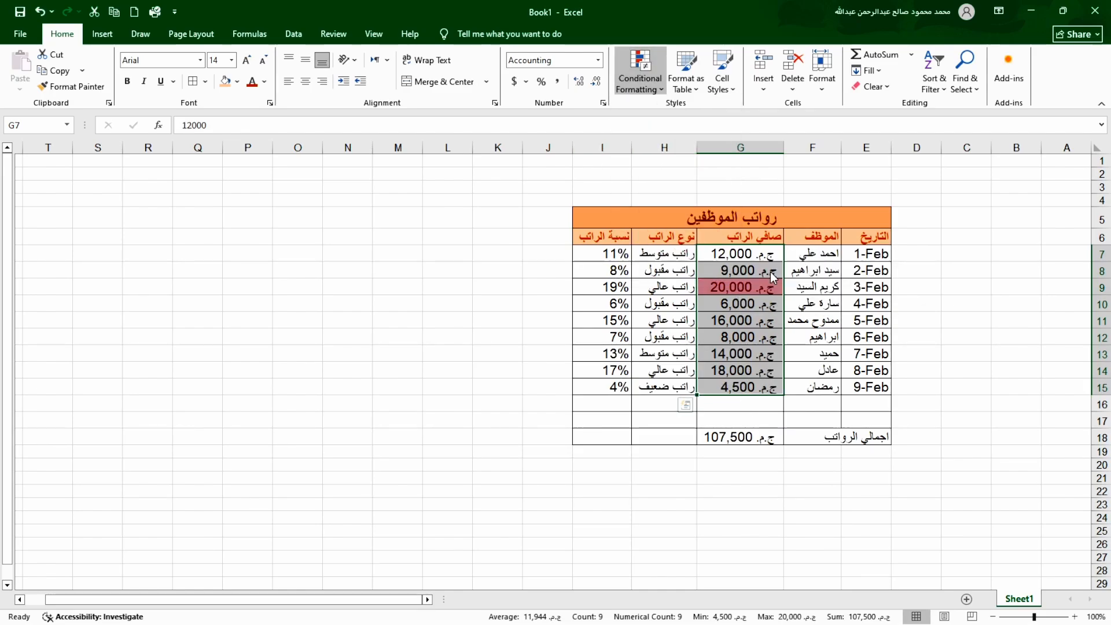
Highlight the net salaries in G7:G15 that are between 8000 and 15000 with Green Fill with Dark Green Text.
{"action": "left_click", "coordinate": [662, 92]}
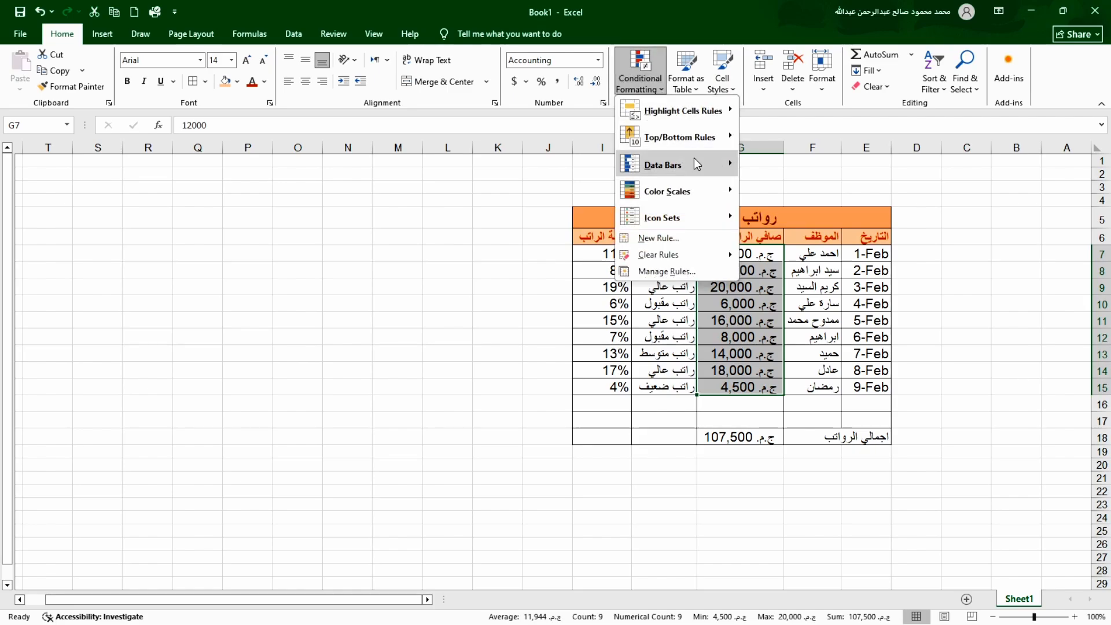
{"action": "mouse_move", "coordinate": [682, 110]}
{"action": "left_click", "coordinate": [767, 159]}
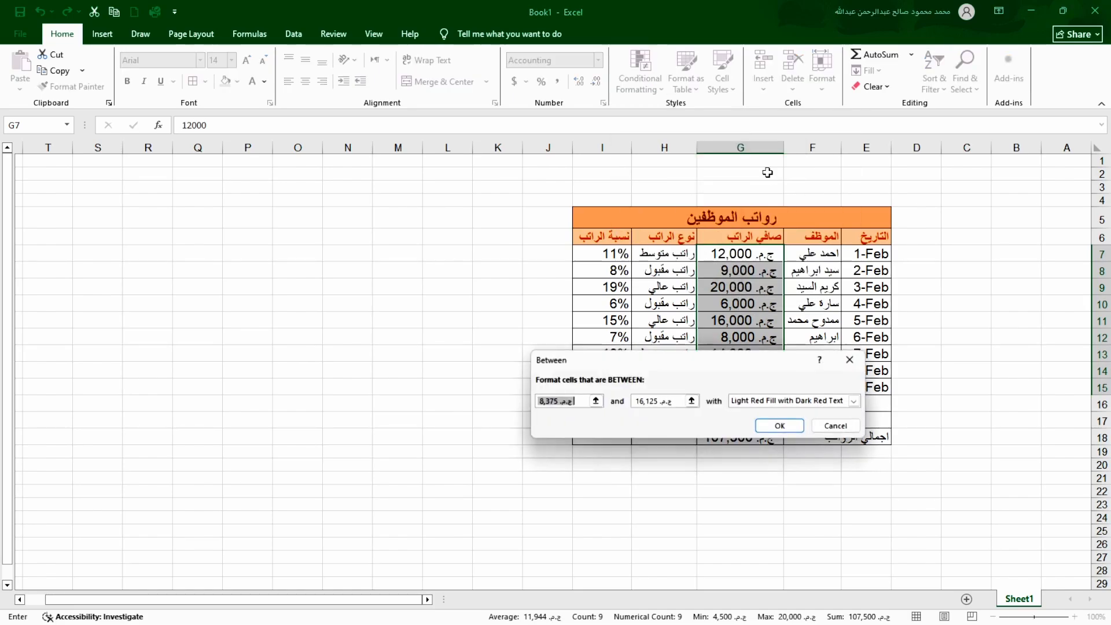
{"action": "type", "text": "1"}
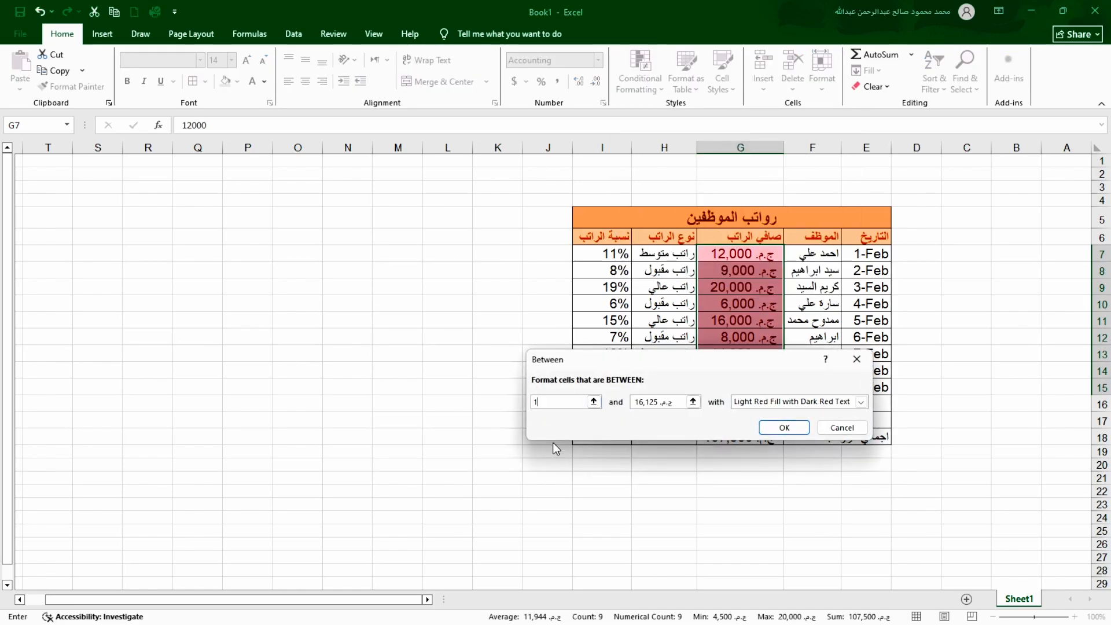
{"action": "key", "text": "BackSpace"}
{"action": "type", "text": "8000"}
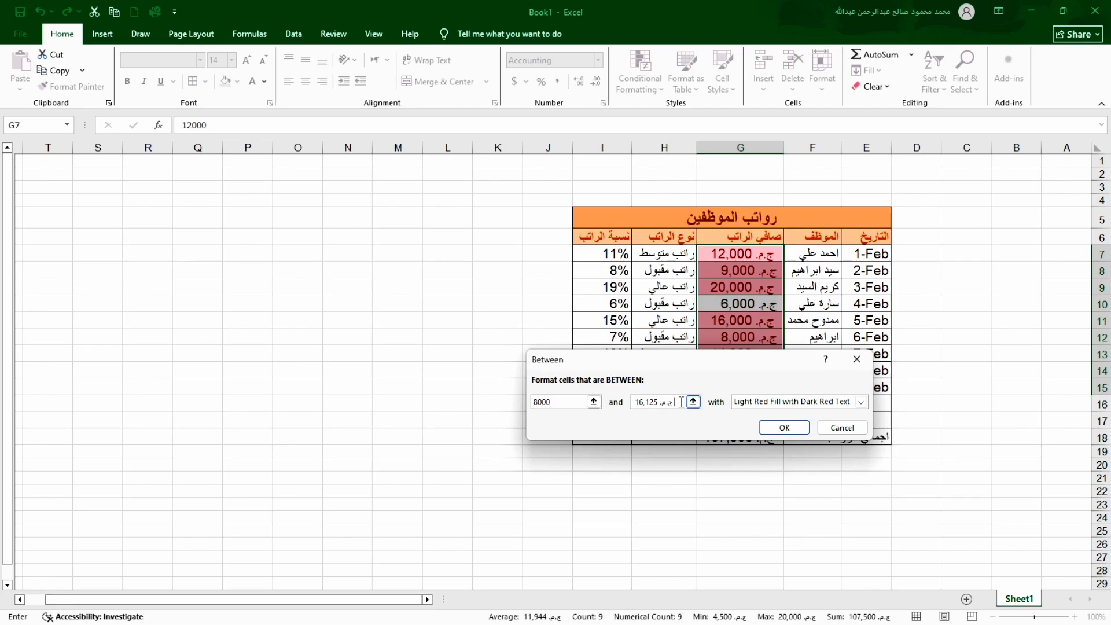
{"action": "left_click_drag", "start_coordinate": [677, 401], "coordinate": [629, 399]}
{"action": "type", "text": "1500"}
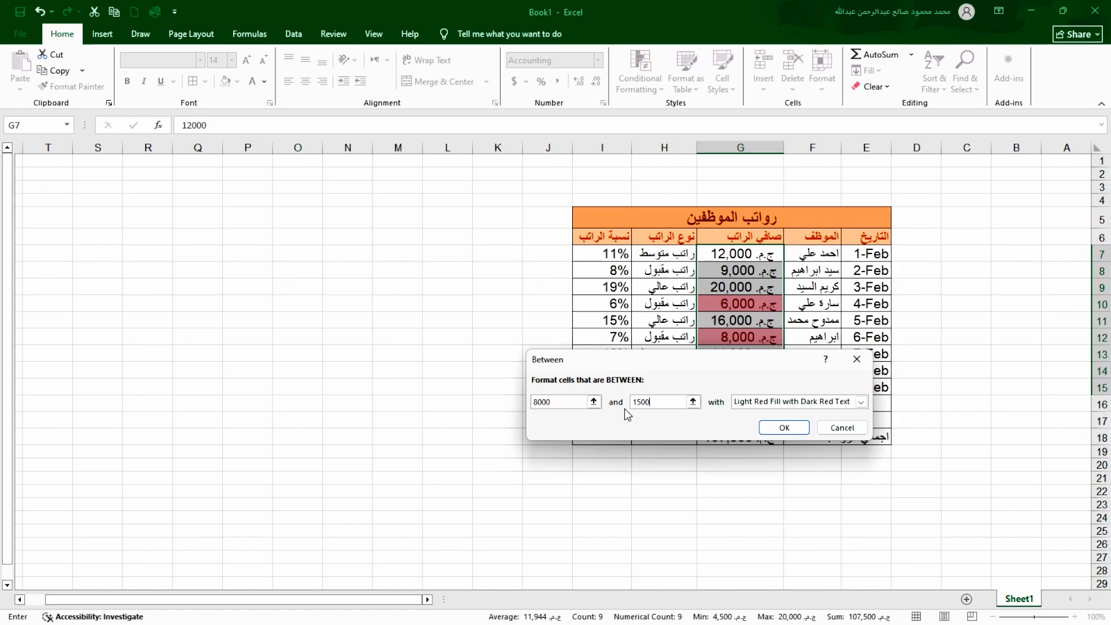
{"action": "type", "text": "0"}
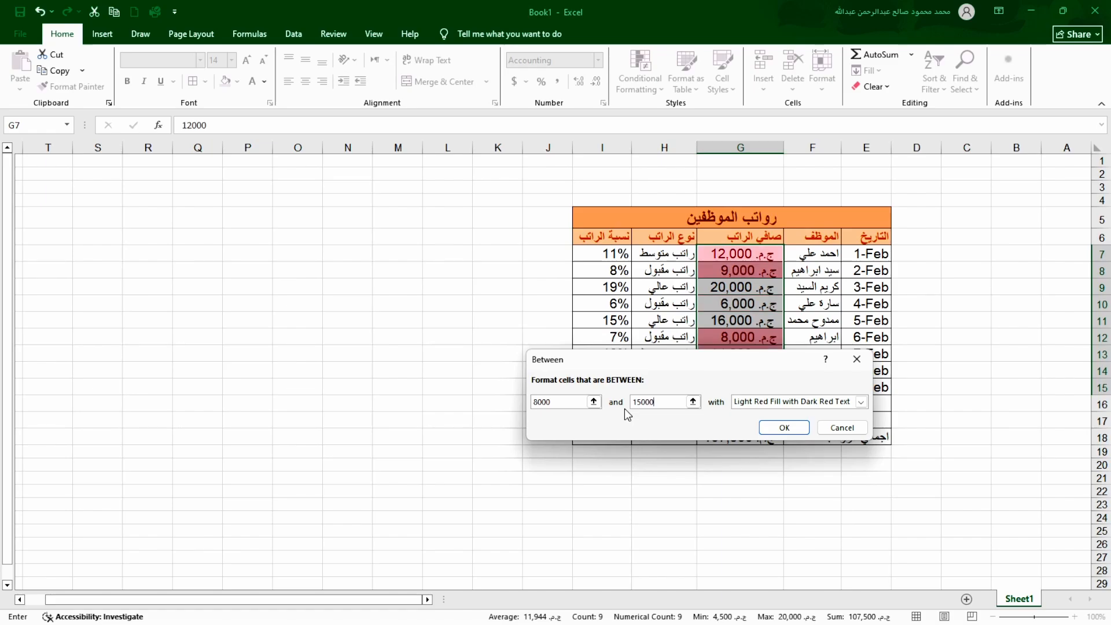
{"action": "left_click", "coordinate": [861, 403]}
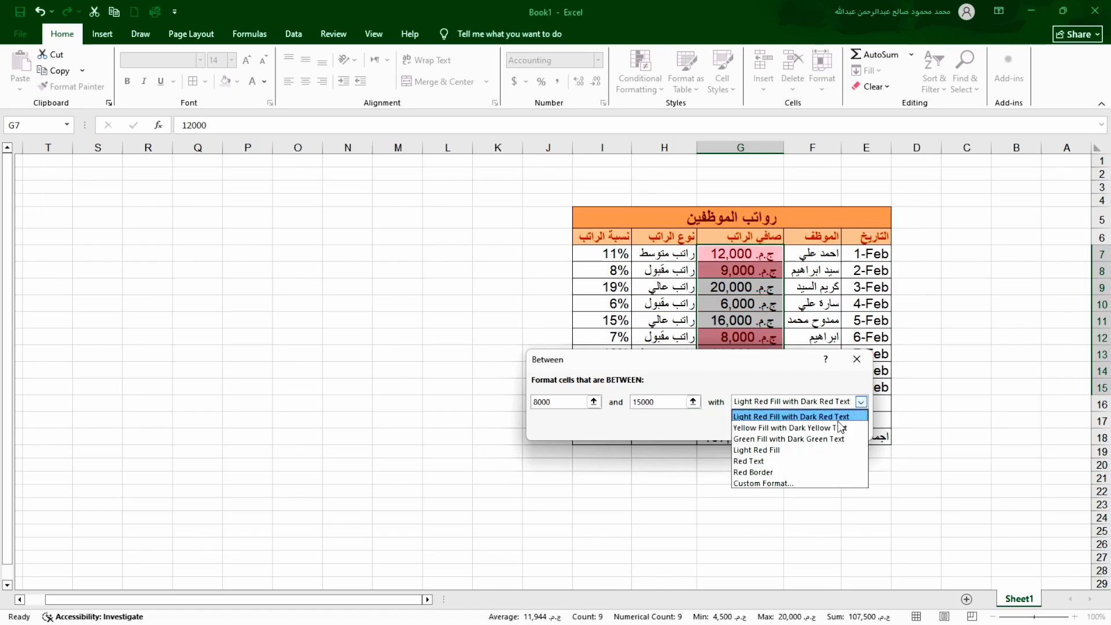
{"action": "left_click", "coordinate": [813, 434]}
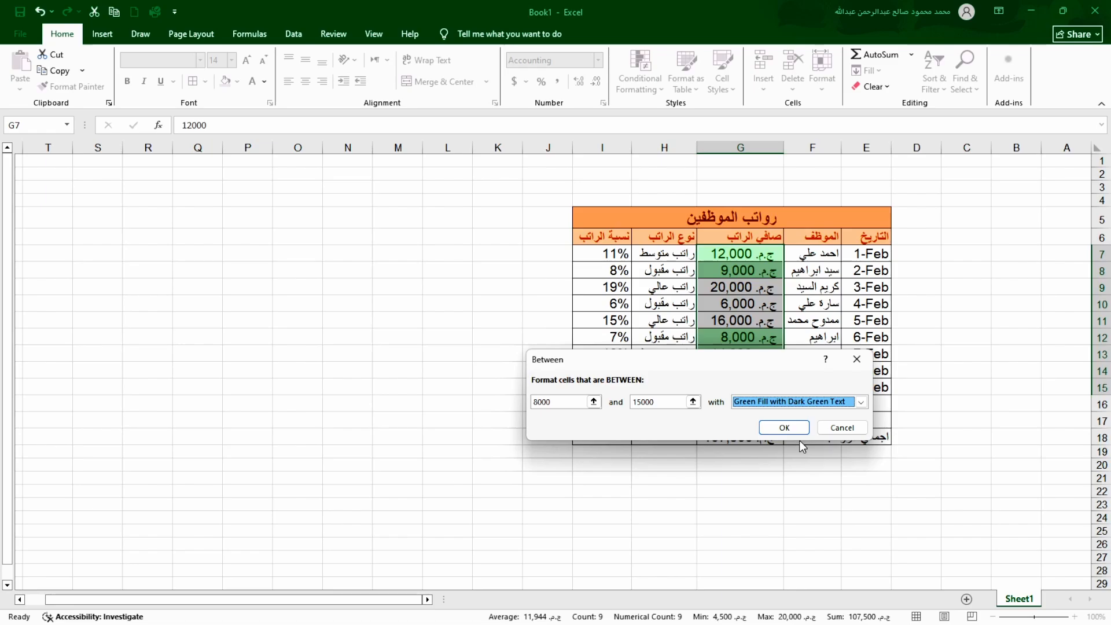
{"action": "left_click", "coordinate": [800, 431]}
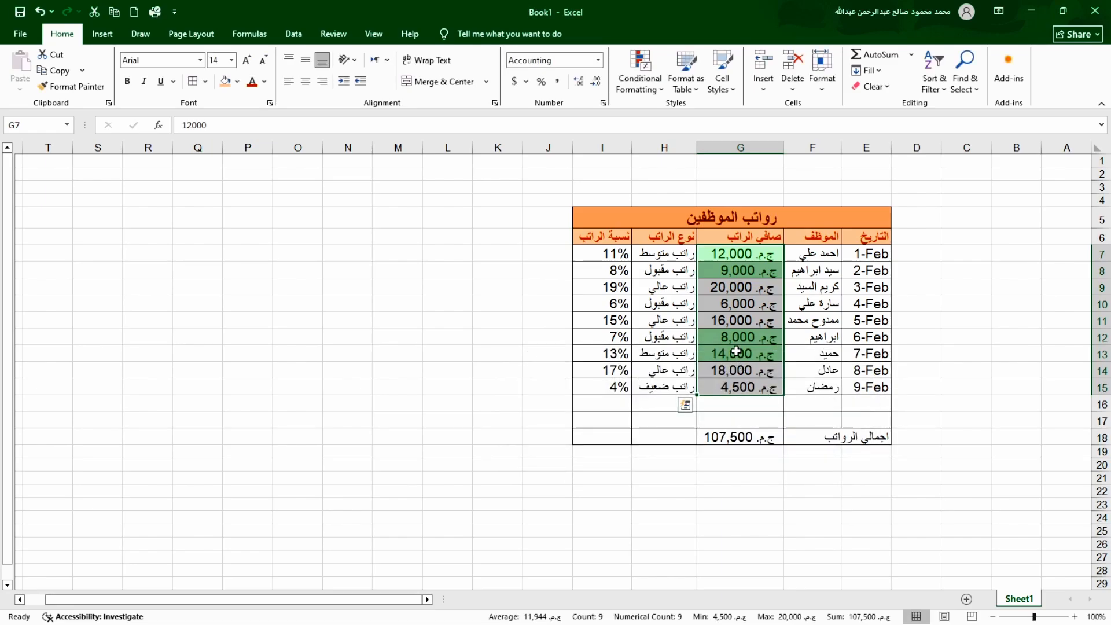